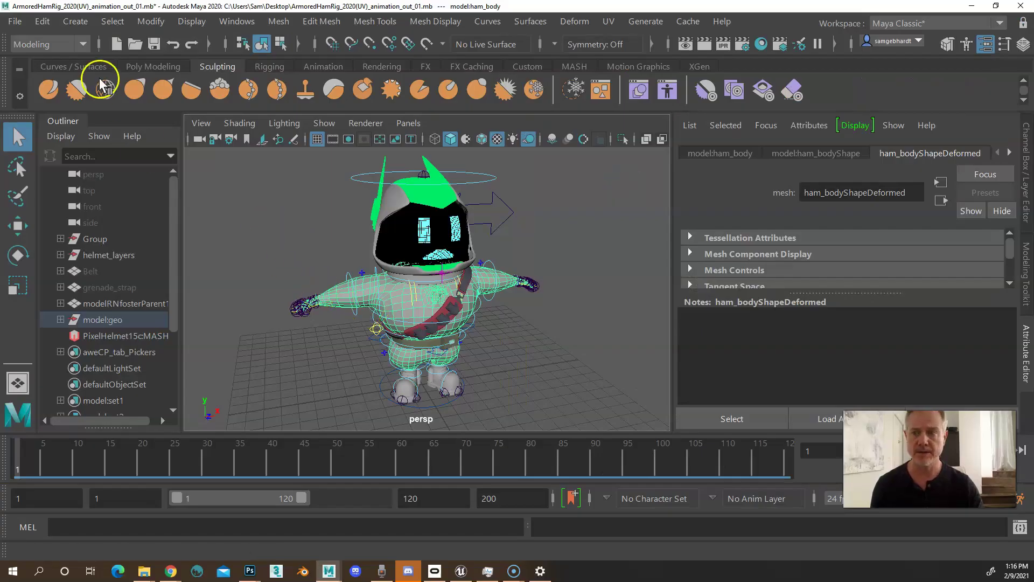
- Start saving the scene under a new file name
click(15, 23)
click(82, 99)
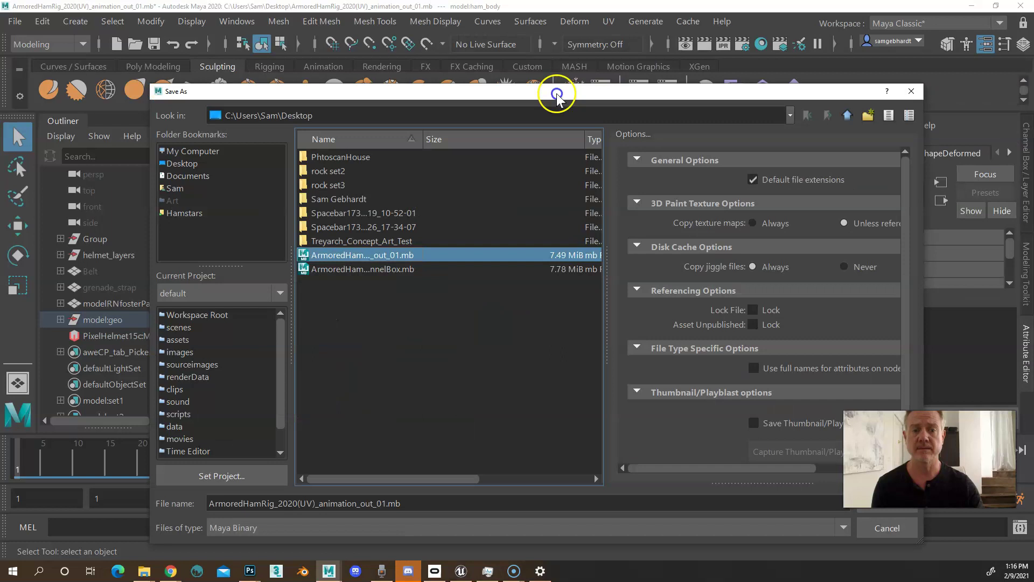
drag(554, 92, 516, 105)
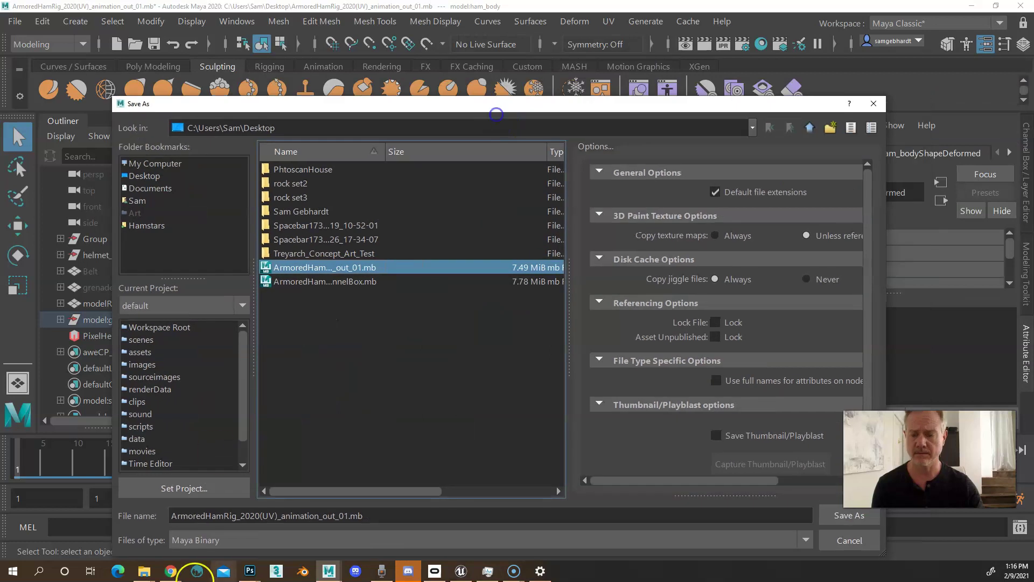
click(348, 516)
key(BackSpace)
key(BackSpace)
key(BackSpace)
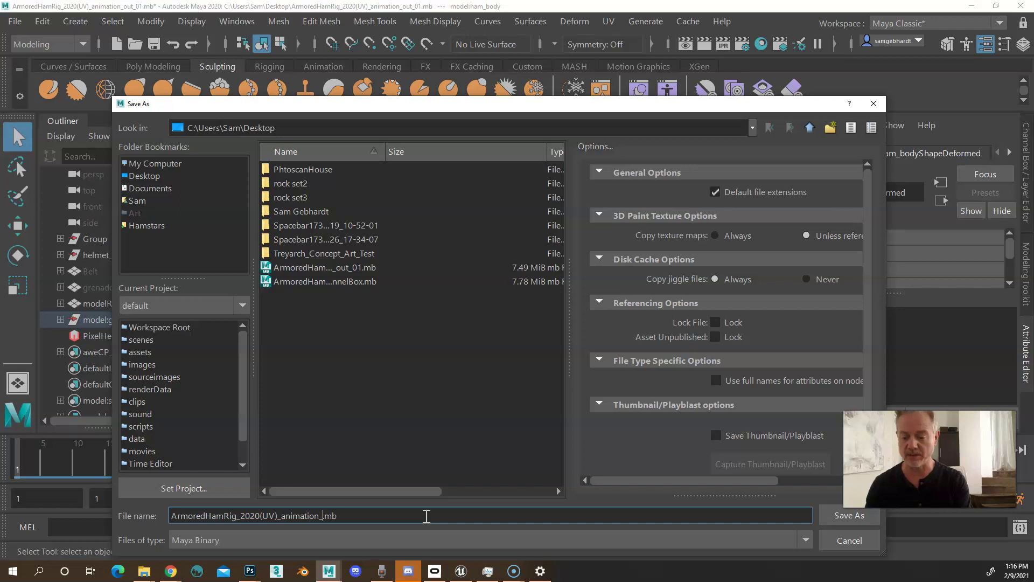
text(01)
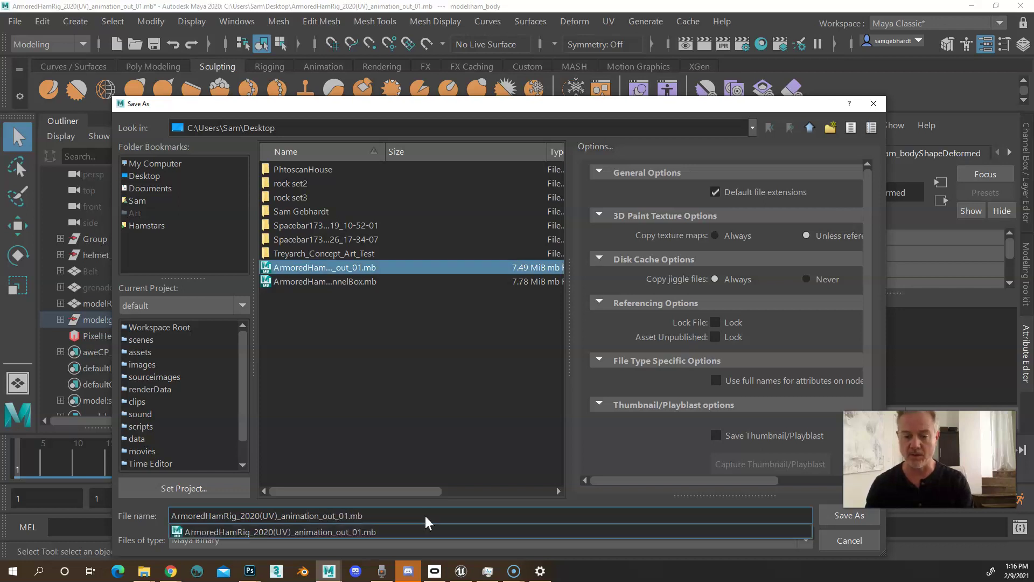
key(Return)
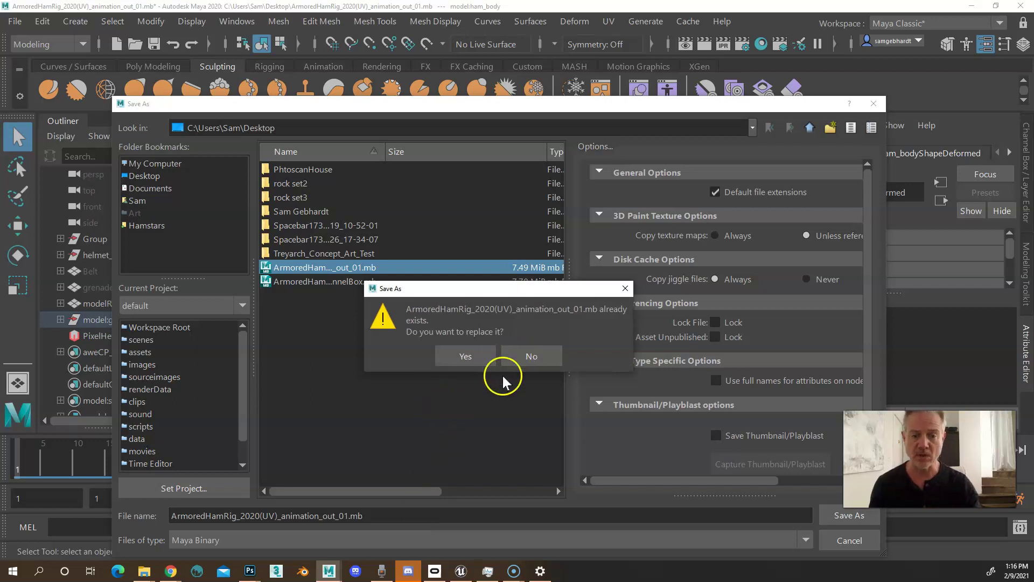
click(532, 359)
- Save the scene to the Desktop as ArmoredHamRig_2020(UV)_animation_out_02.mb, accepting the student version notice
click(347, 516)
key(BackSpace)
text(2)
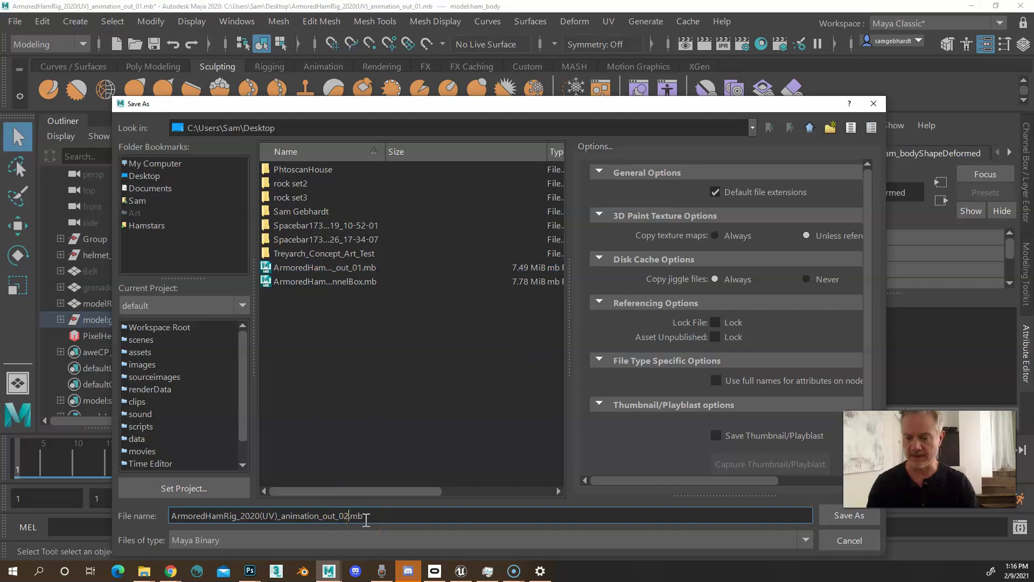
key(Return)
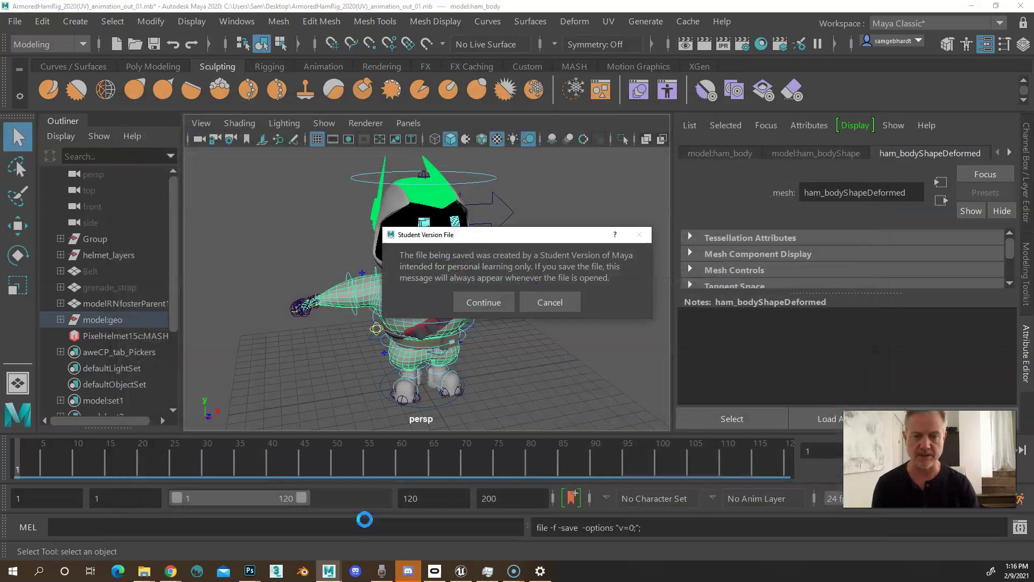
click(466, 304)
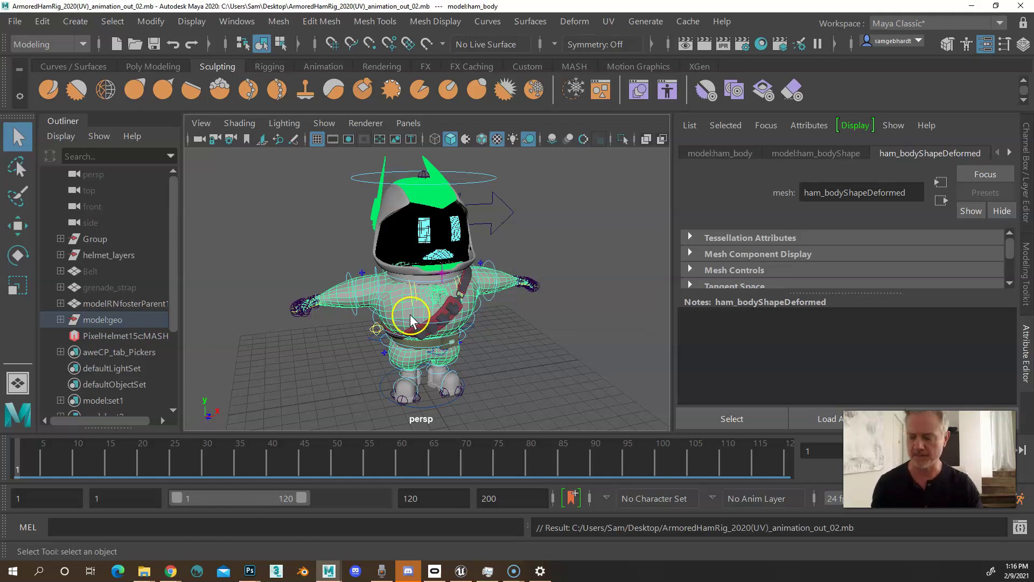
- Clear the selection and limit the perspective viewport to showing only polygons
mouse_move(335, 365)
alt+mouse_down()
mouse_move(346, 369)
mouse_move(336, 366)
alt+mouse_up()
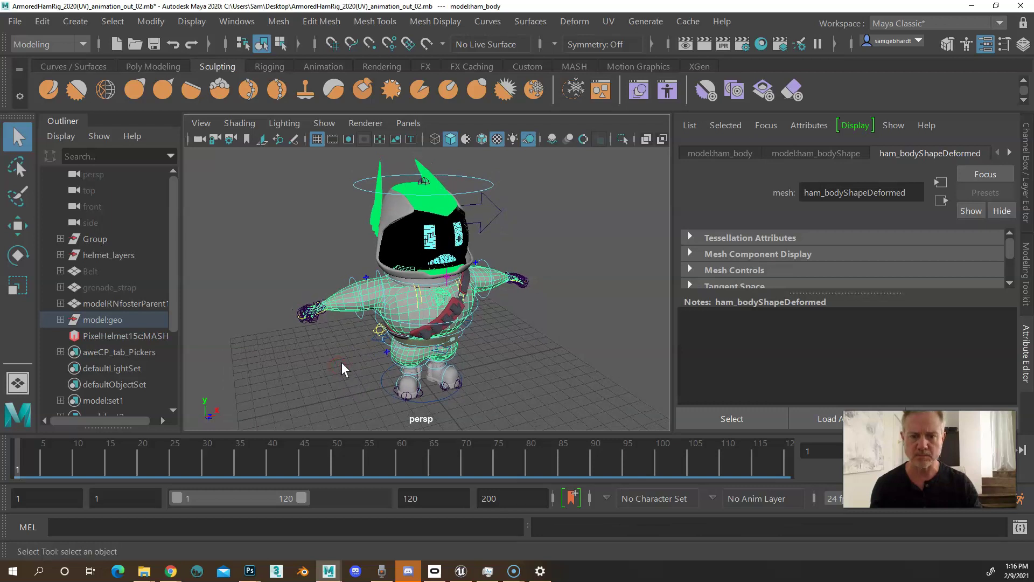
click(337, 359)
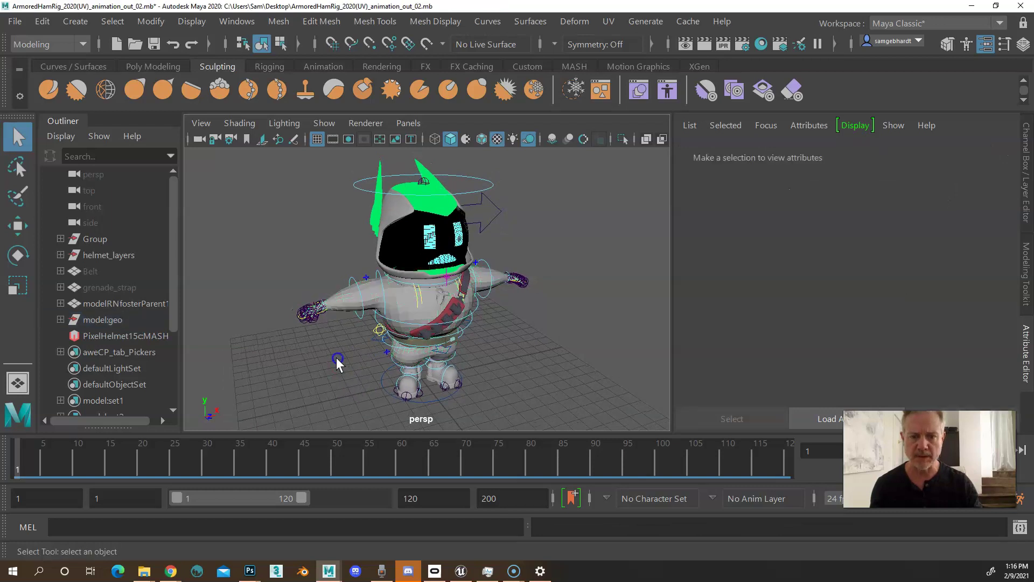
click(322, 123)
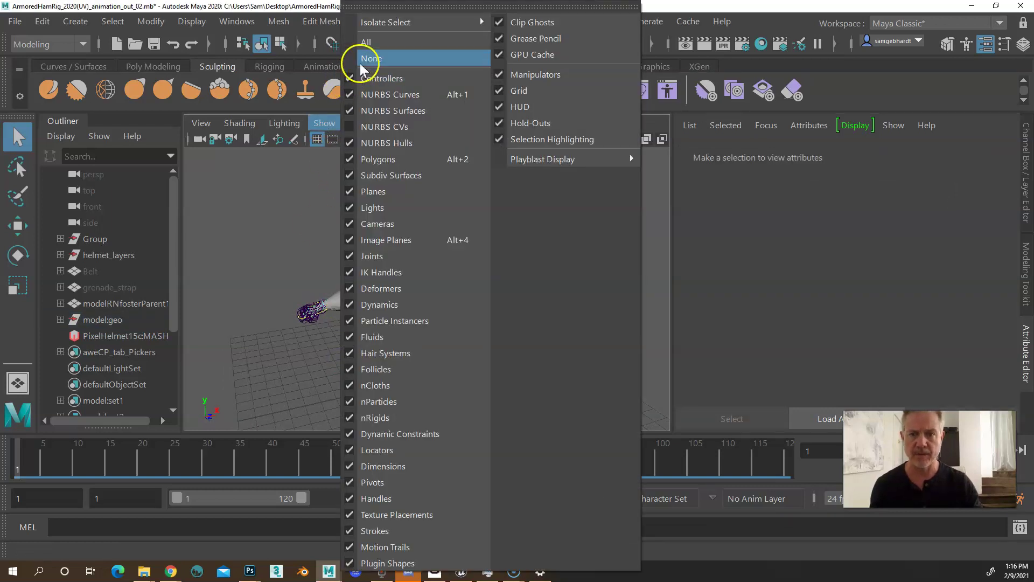
click(361, 59)
click(322, 124)
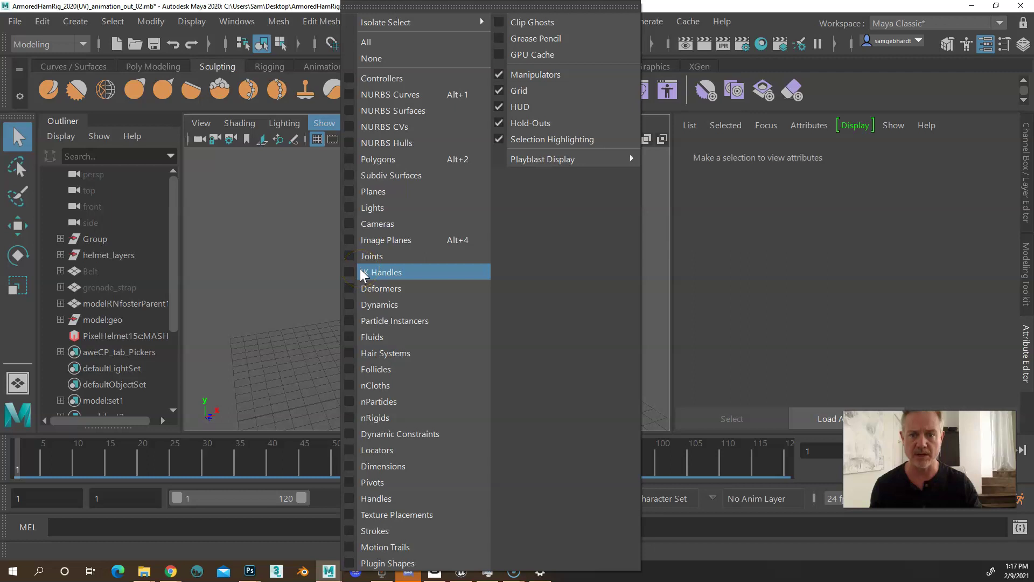
click(352, 157)
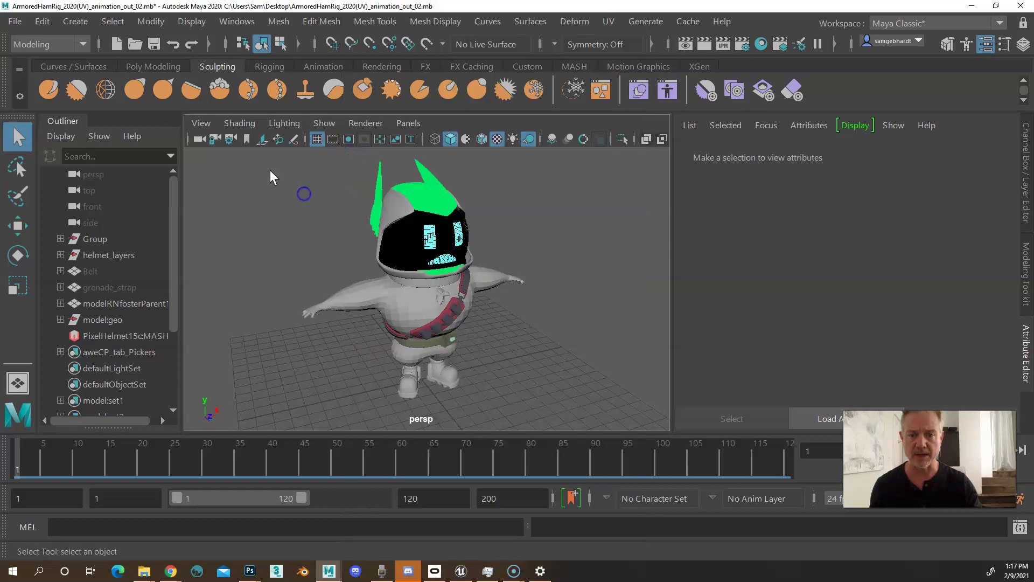
- Examine the character's polygon meshes in wireframe and shaded form from different distances
drag(259, 160, 571, 419)
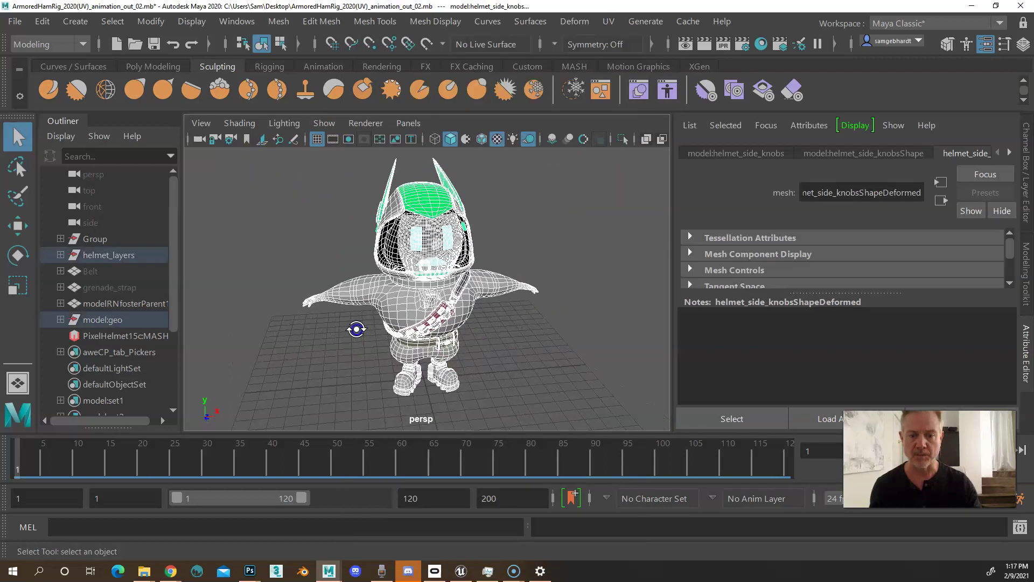
scroll(356, 328, up, 3)
click(339, 354)
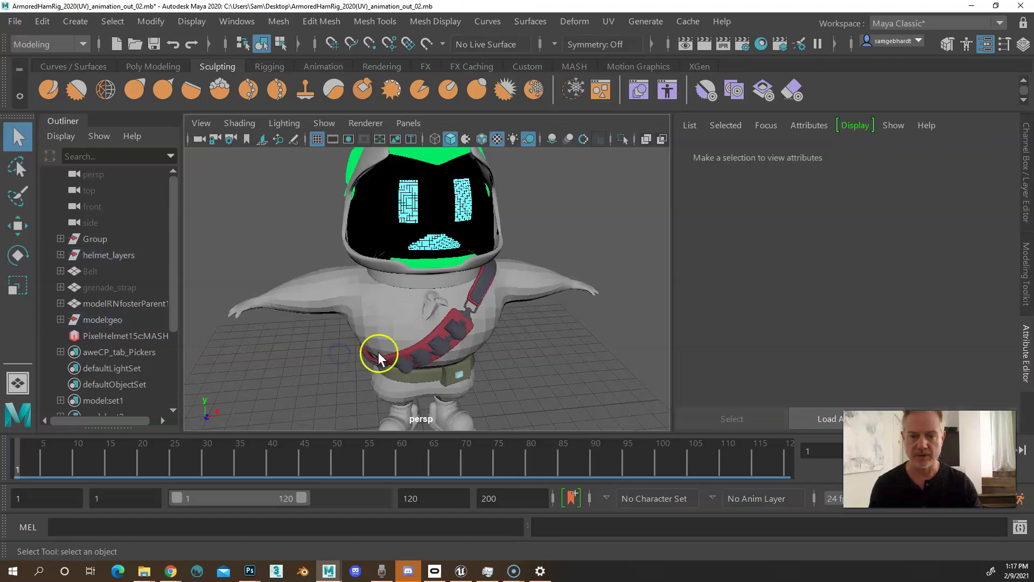
scroll(377, 347, down, 5)
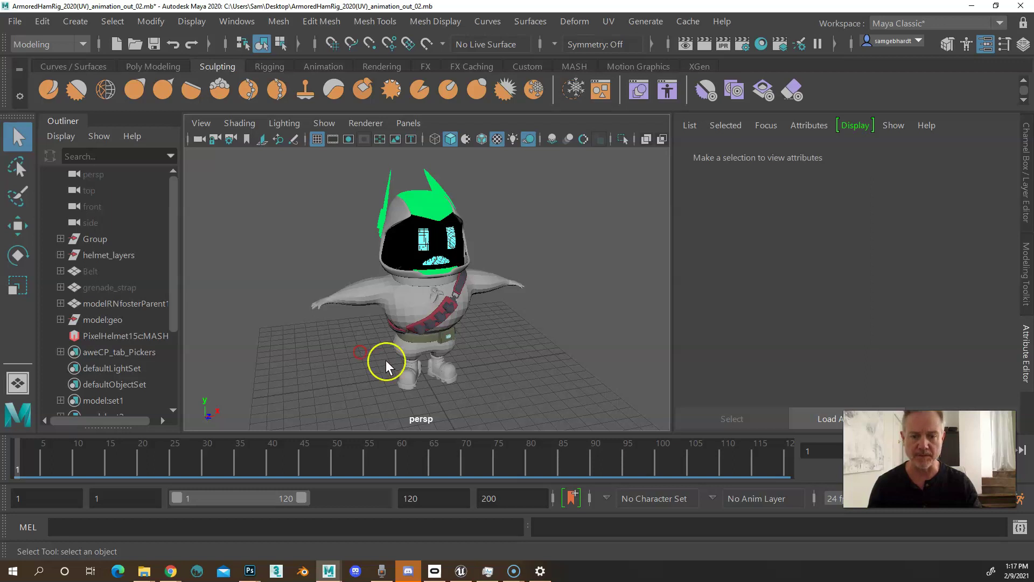
alt+drag(385, 360, 311, 212)
- Select all of the character's meshes and smooth them exponentially with one division level
drag(297, 173, 533, 385)
alt+right_drag(414, 345, 603, 328)
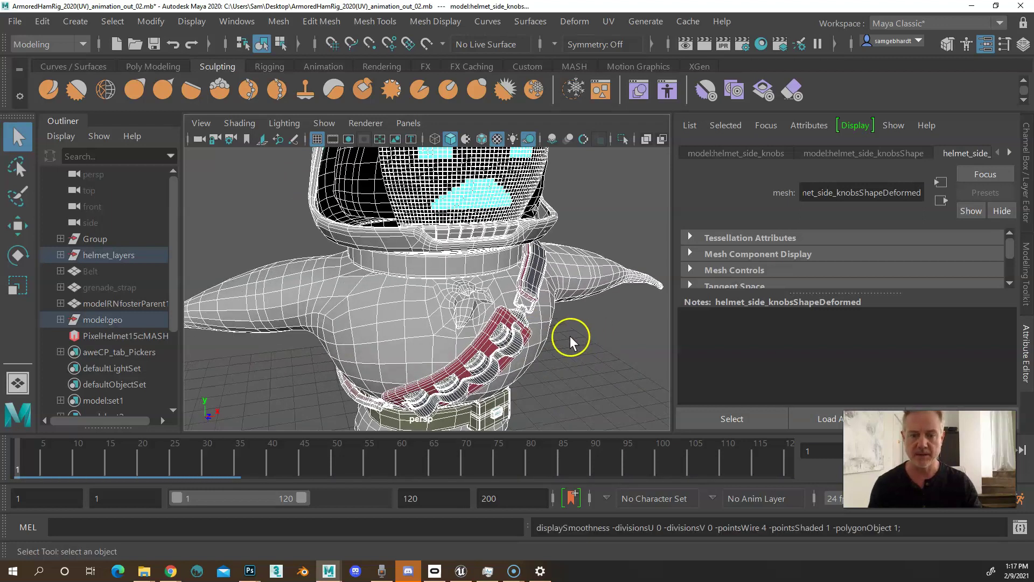
alt+right_drag(569, 335, 370, 340)
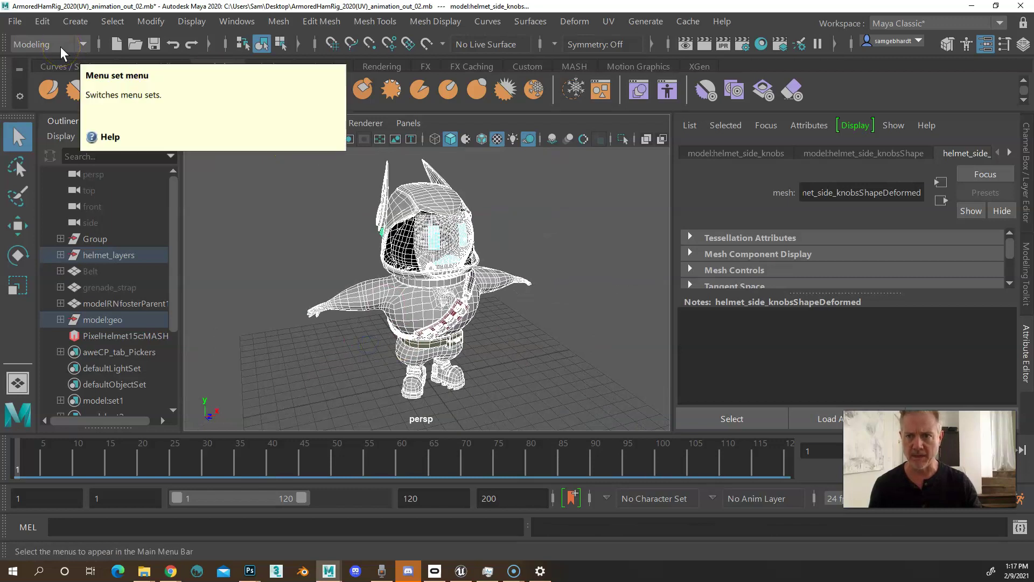
click(281, 22)
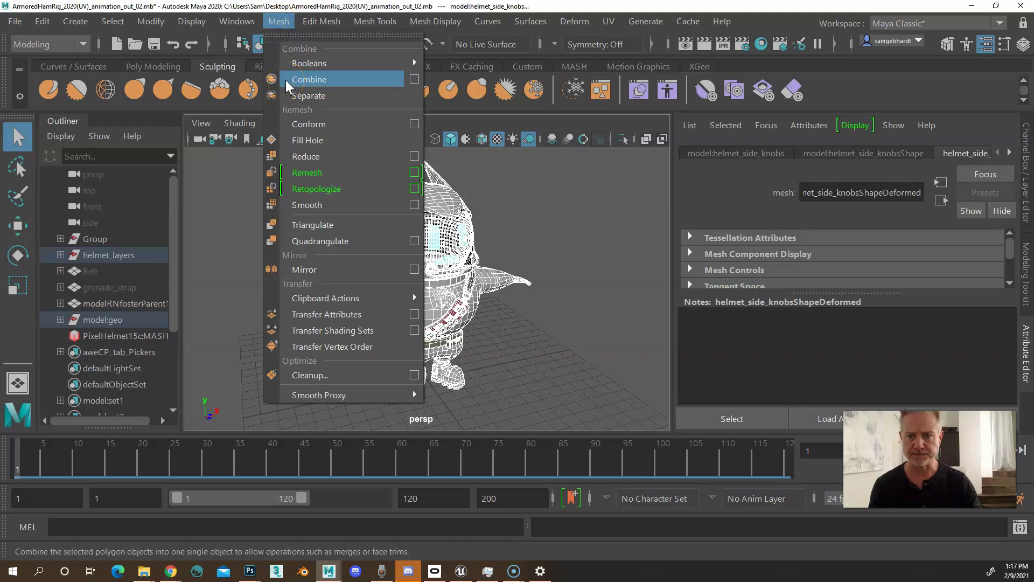
click(360, 23)
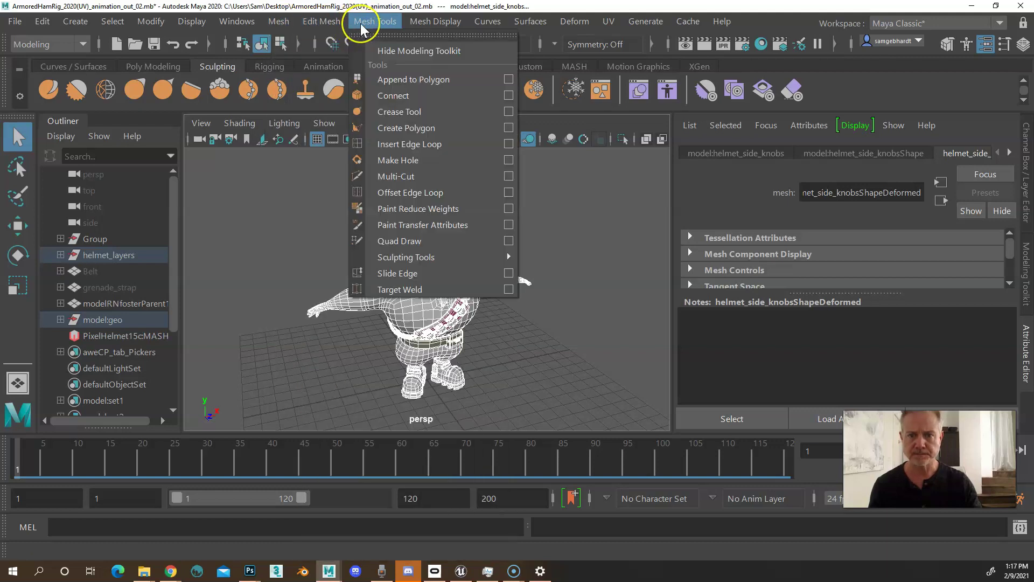
click(334, 23)
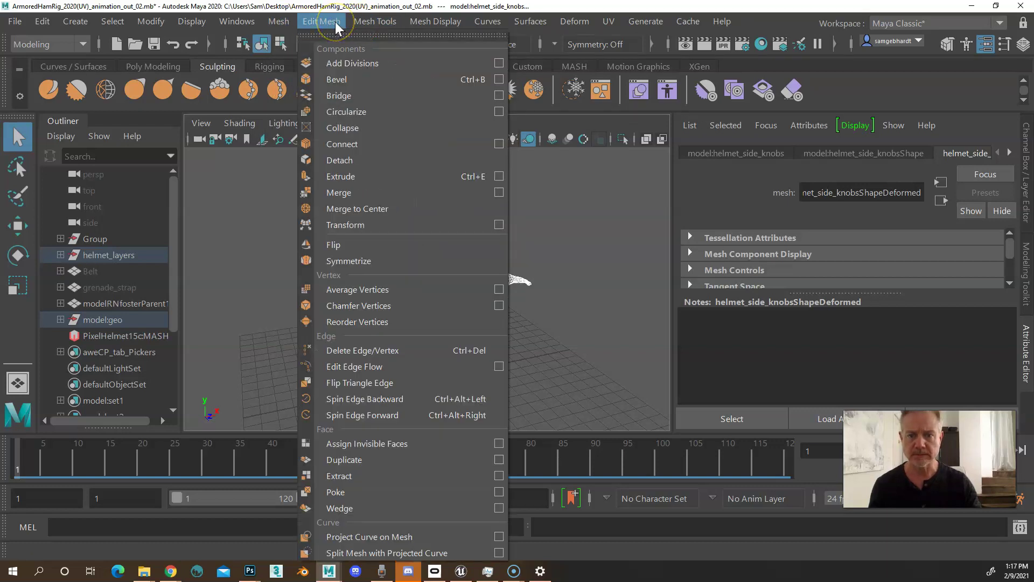
click(272, 22)
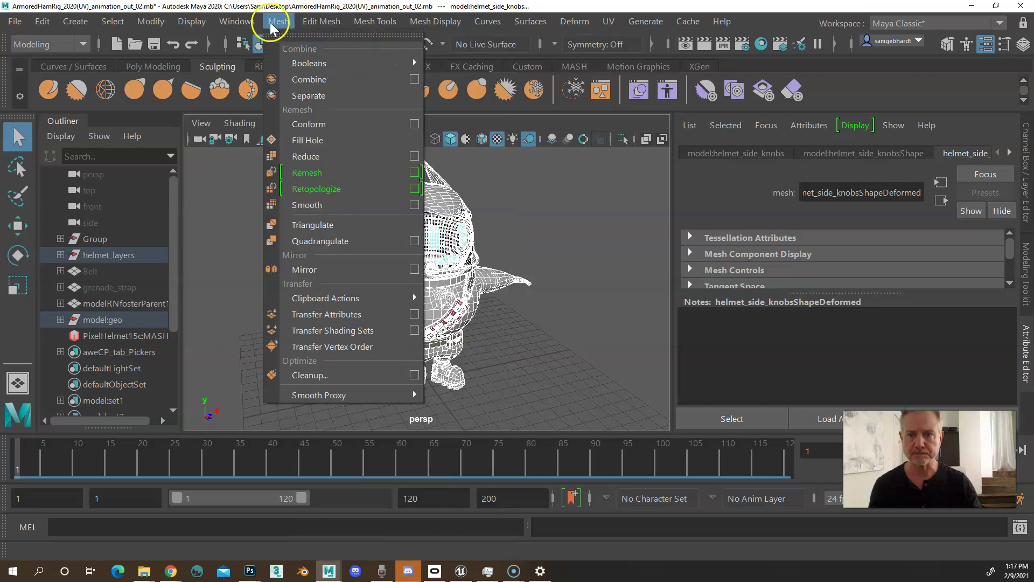
click(414, 205)
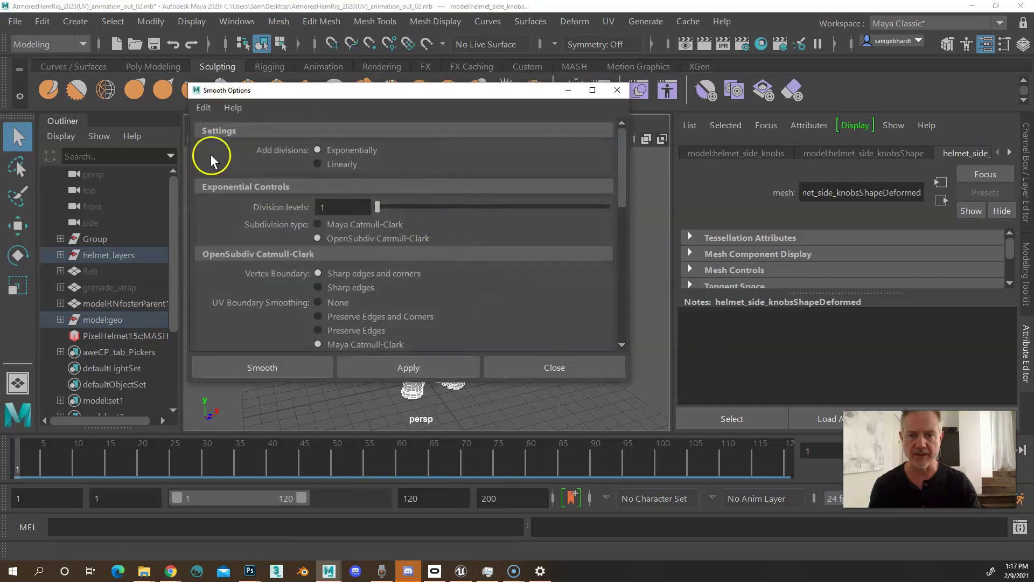
click(382, 365)
click(337, 392)
click(616, 90)
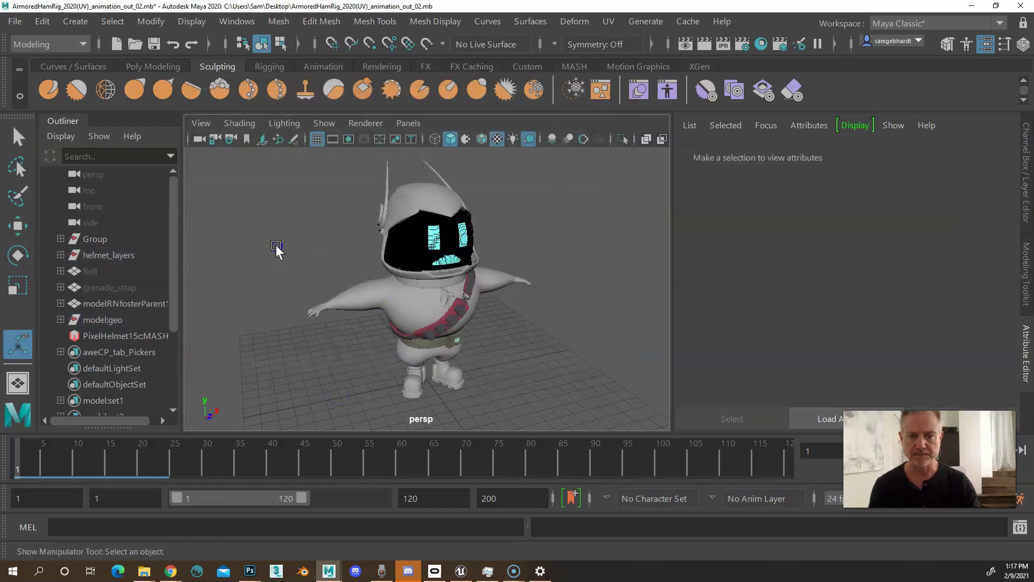
- Select all of the smoothed character meshes, triangulate them, and clear the selection
drag(266, 172, 610, 430)
scroll(363, 309, up, 3)
scroll(363, 310, down, 3)
drag(364, 308, 409, 307)
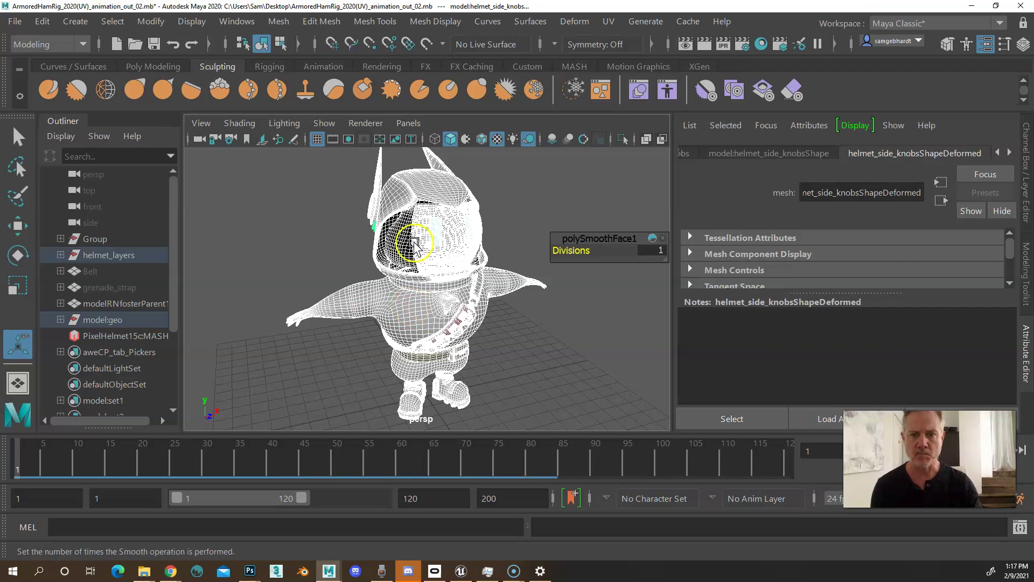
click(375, 23)
click(318, 25)
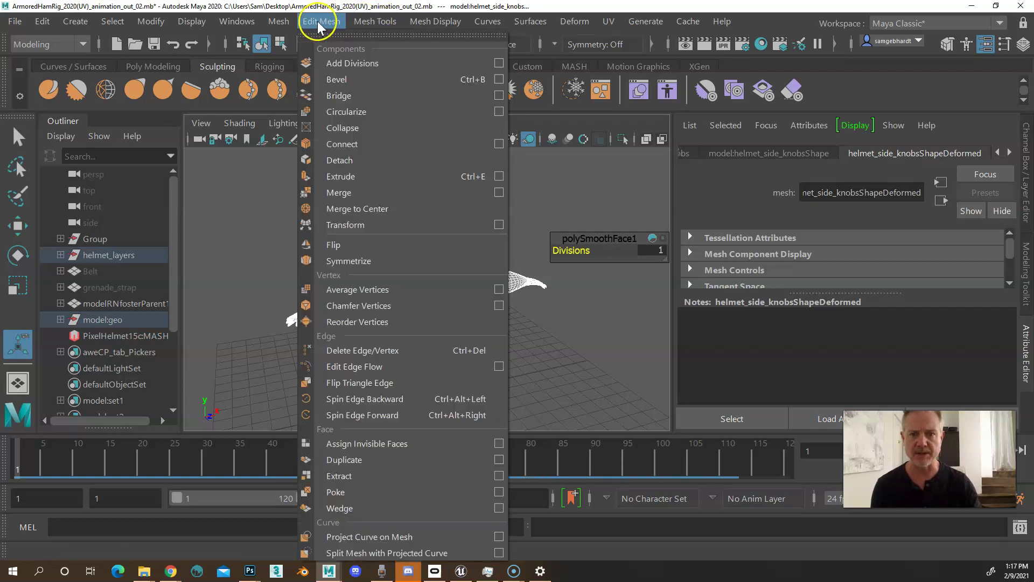
click(277, 22)
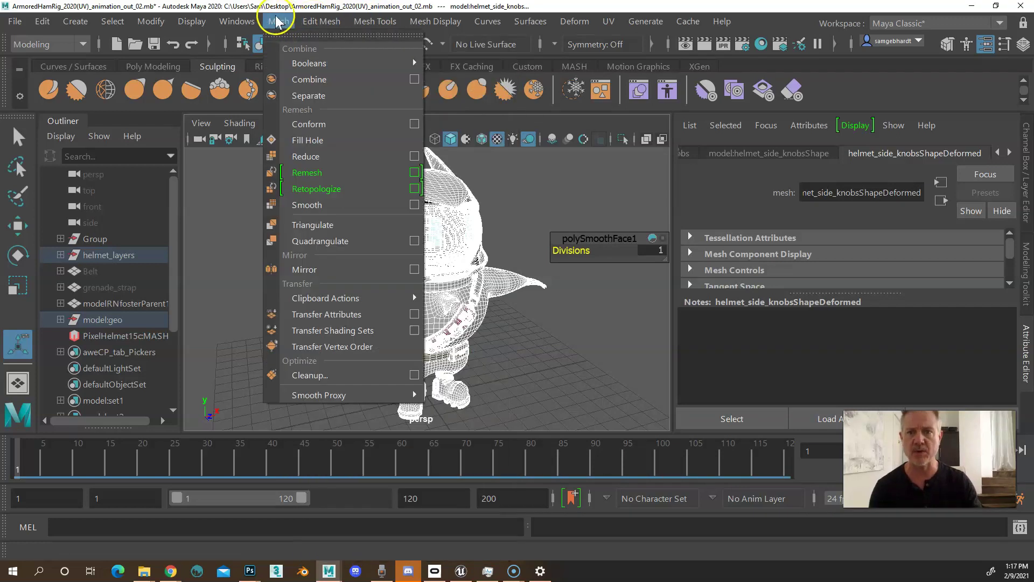
click(324, 224)
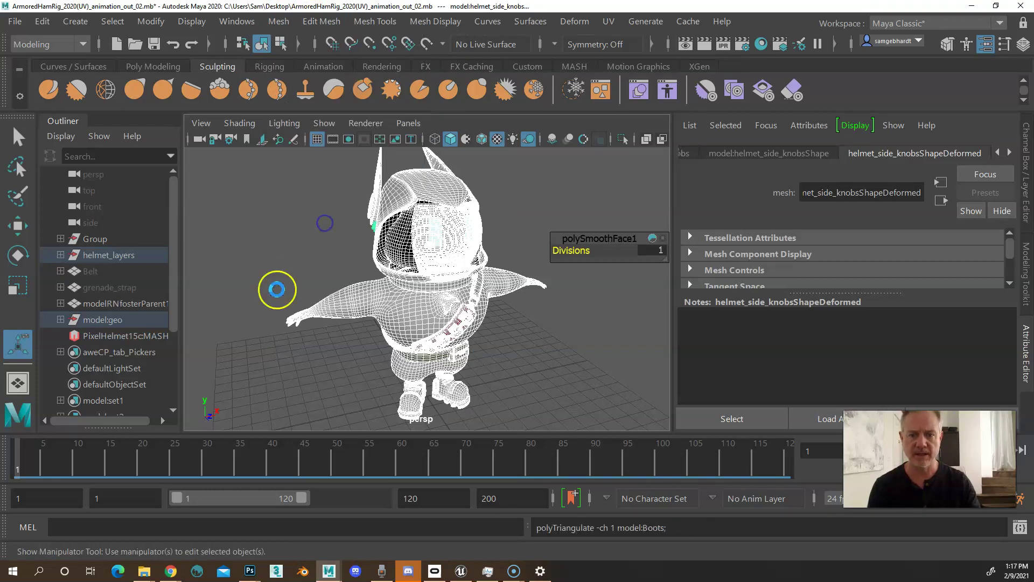
click(278, 225)
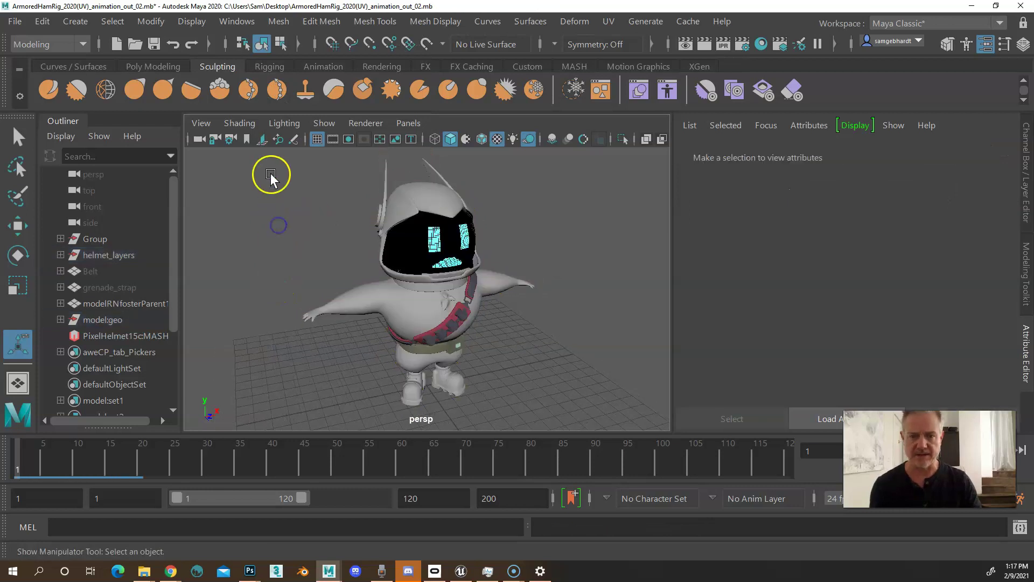
- Inspect the triangulated wireframe and select all of the character's meshes
drag(271, 178, 587, 422)
drag(217, 438, 19, 462)
click(374, 363)
drag(285, 157, 627, 426)
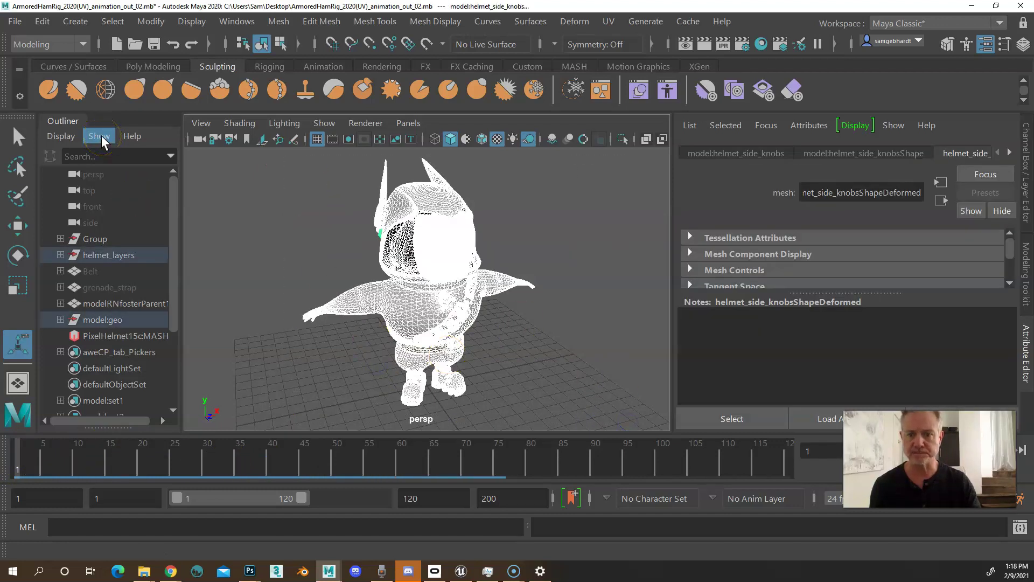
- Open the Bake Simulation options for the selected meshes and set the end time to 35
click(81, 44)
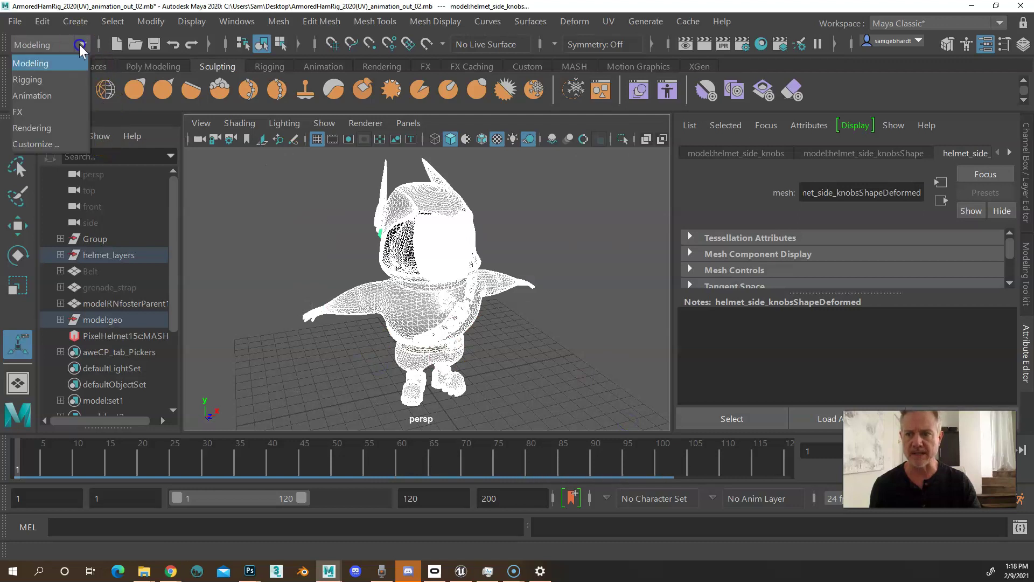
click(34, 95)
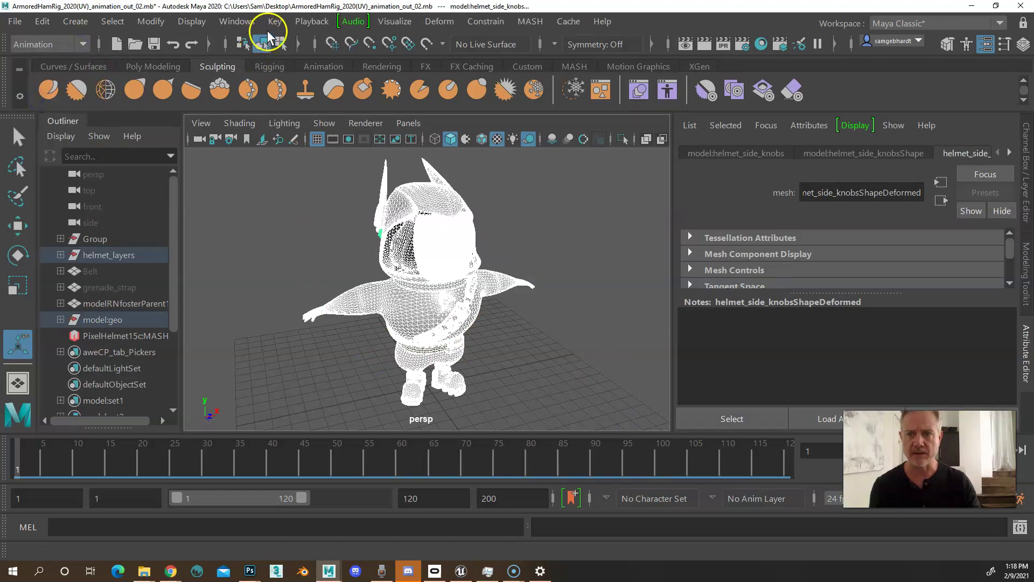
click(274, 21)
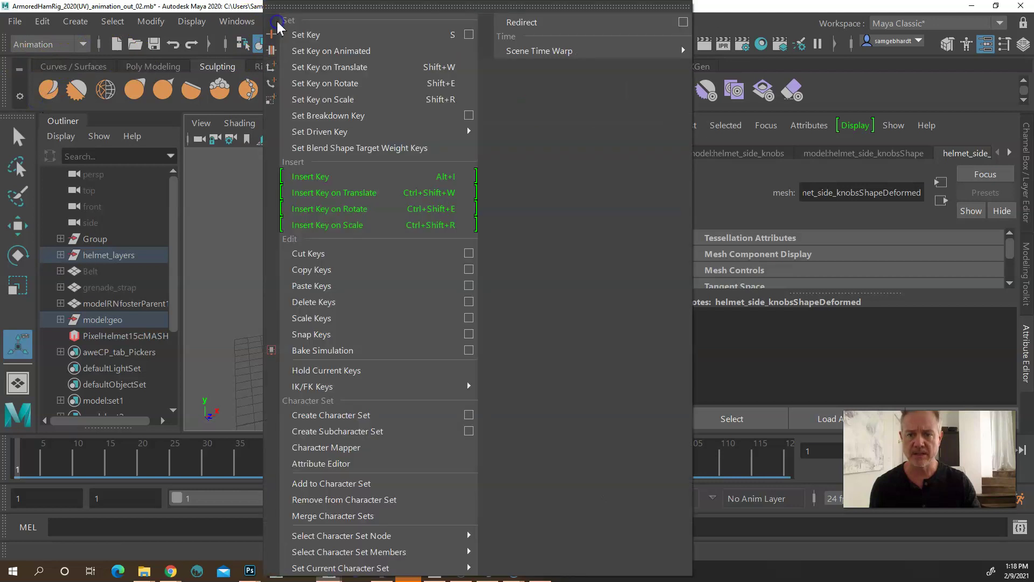
click(469, 351)
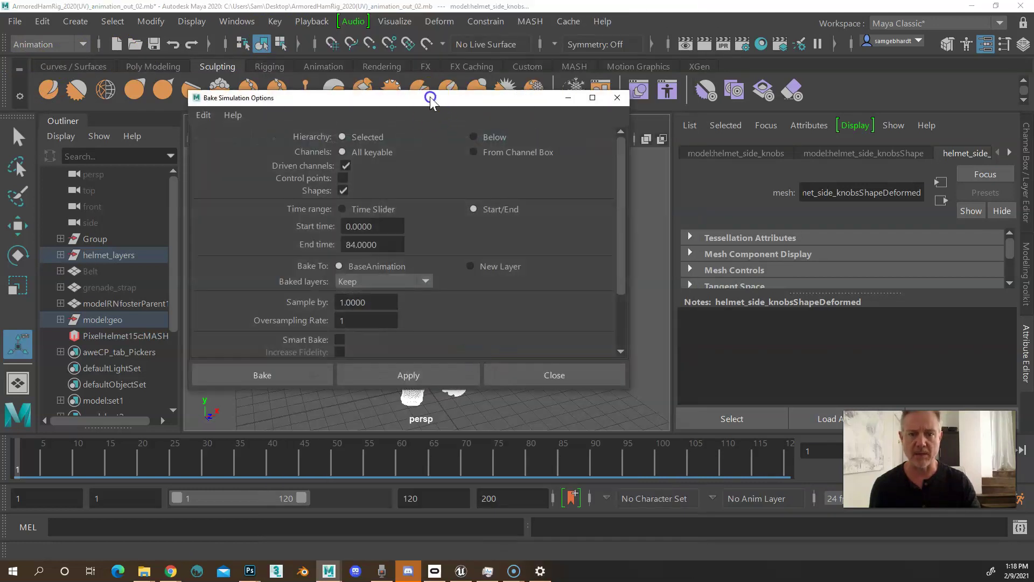
drag(430, 96, 436, 97)
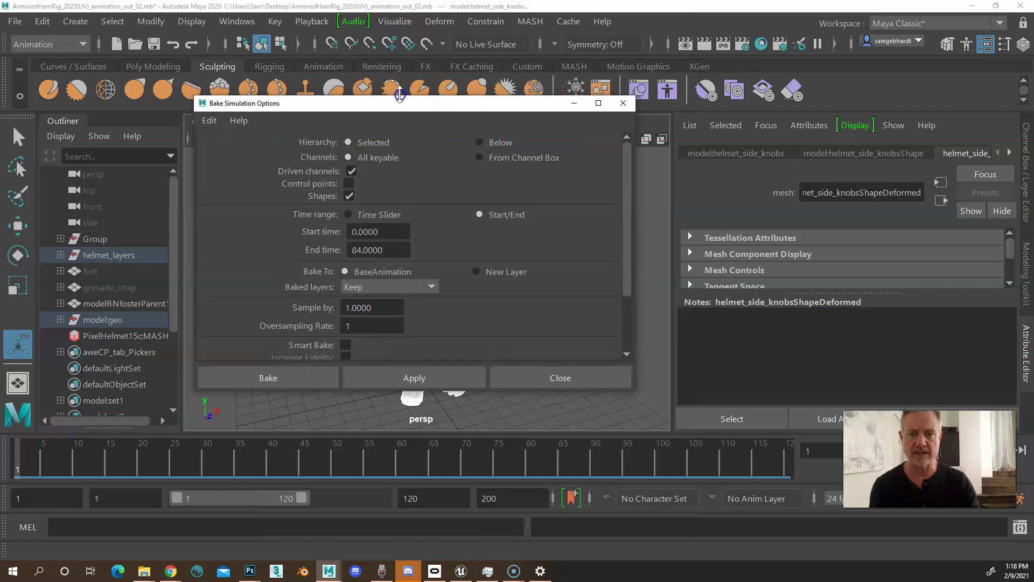
drag(480, 121, 488, 100)
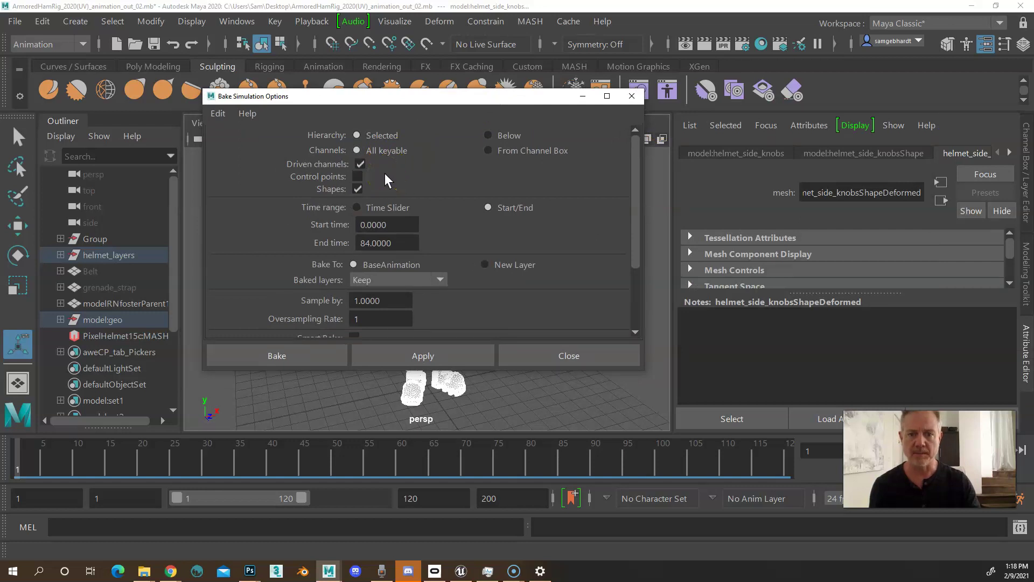
double_click(387, 243)
double_click(404, 243)
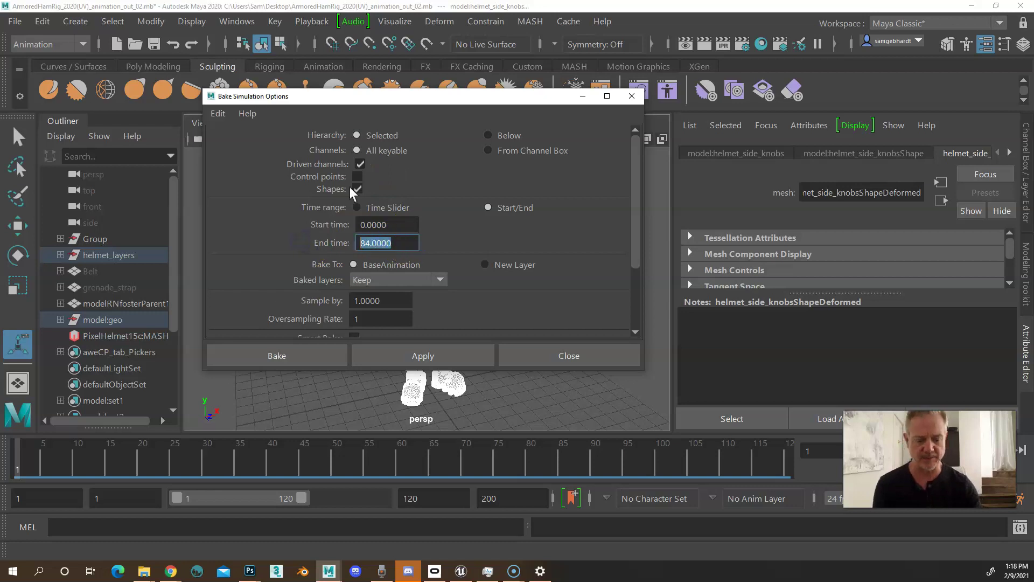
text(35)
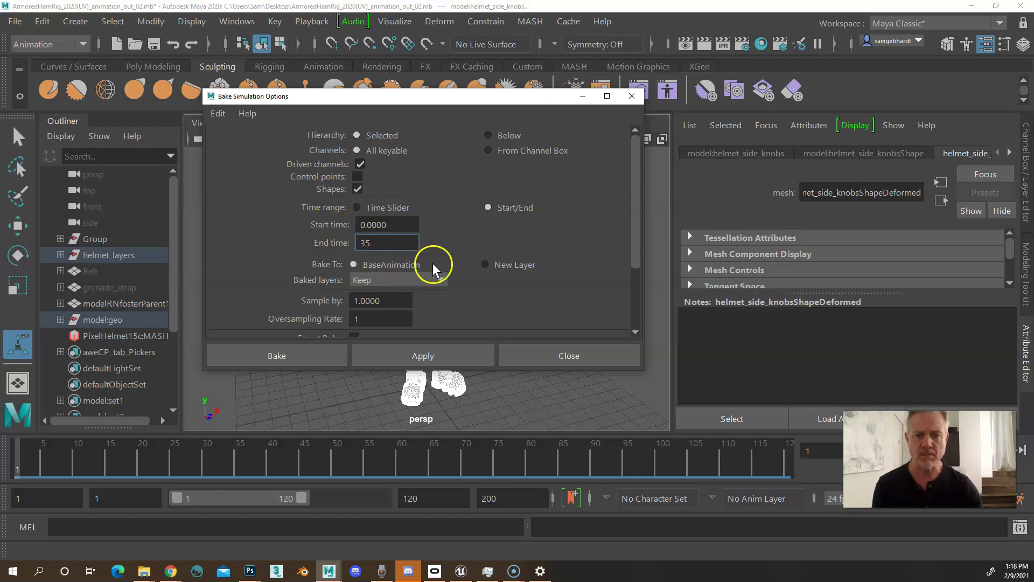
- Bake the selected meshes to a new layer with the baked layers option set to Clear Animation
click(486, 264)
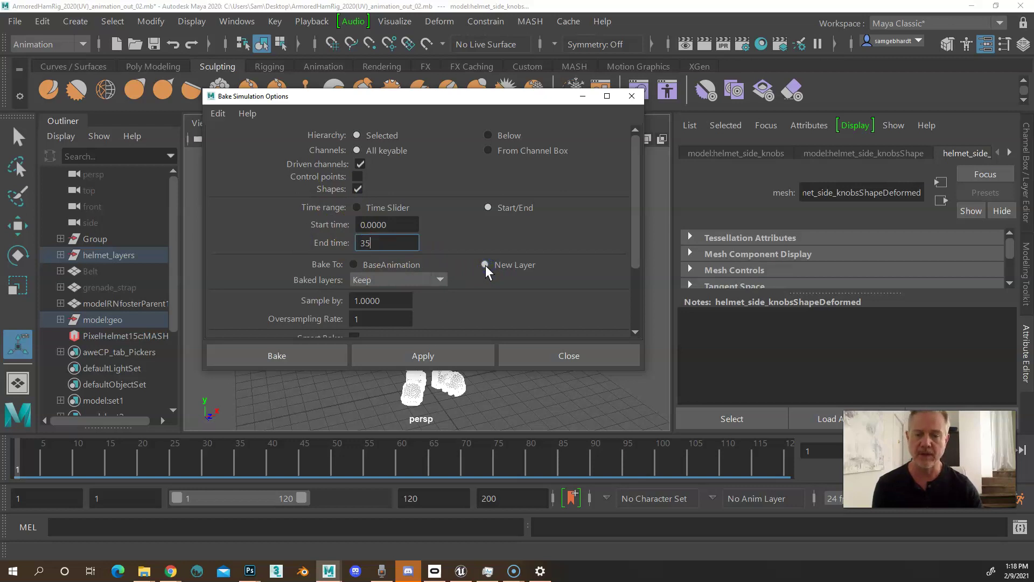
click(440, 280)
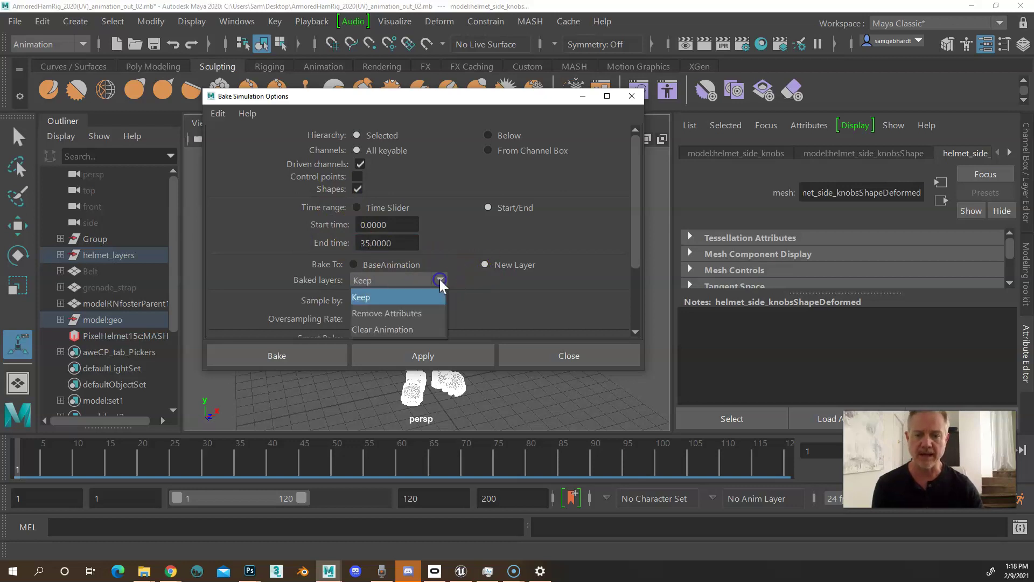
click(395, 329)
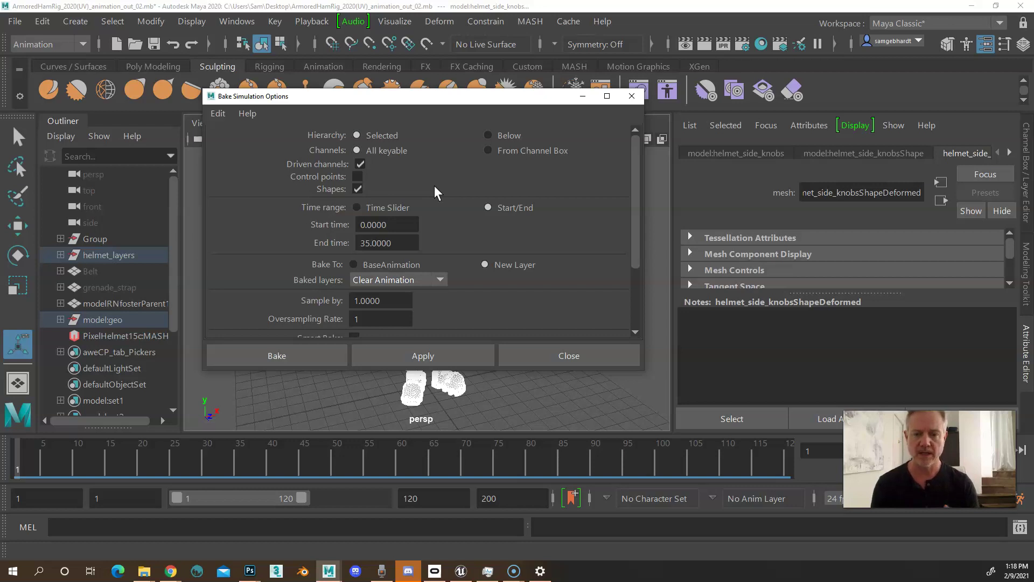
scroll(628, 196, down, 5)
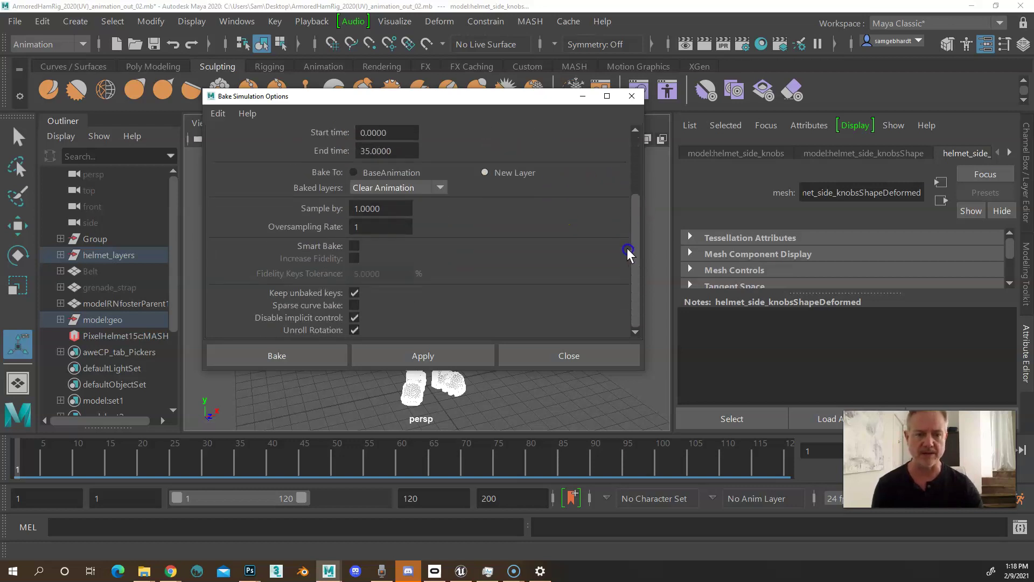
scroll(622, 204, up, 5)
scroll(623, 189, down, 3)
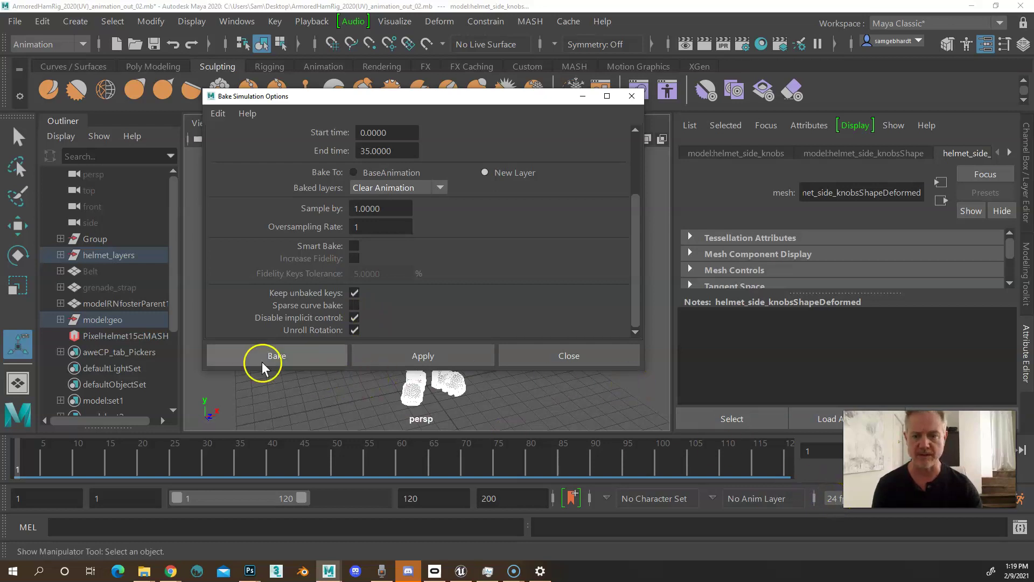
click(288, 357)
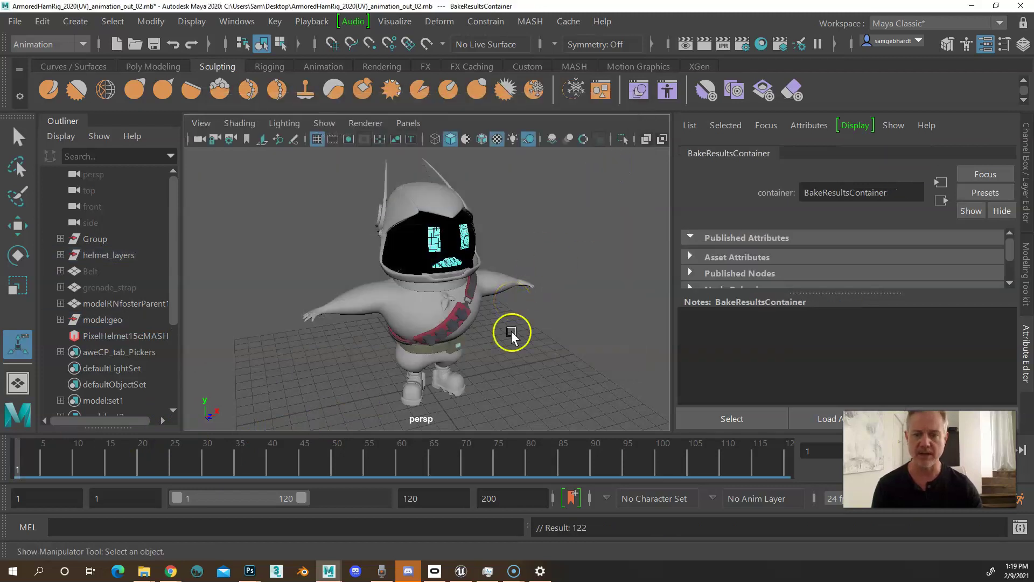
- Clear the selection and reselect all of the character's meshes in the perspective view
mouse_move(16, 462)
mouse_down()
mouse_move(362, 459)
mouse_move(16, 462)
mouse_up()
alt+drag(311, 332, 285, 341)
click(276, 240)
click(264, 184)
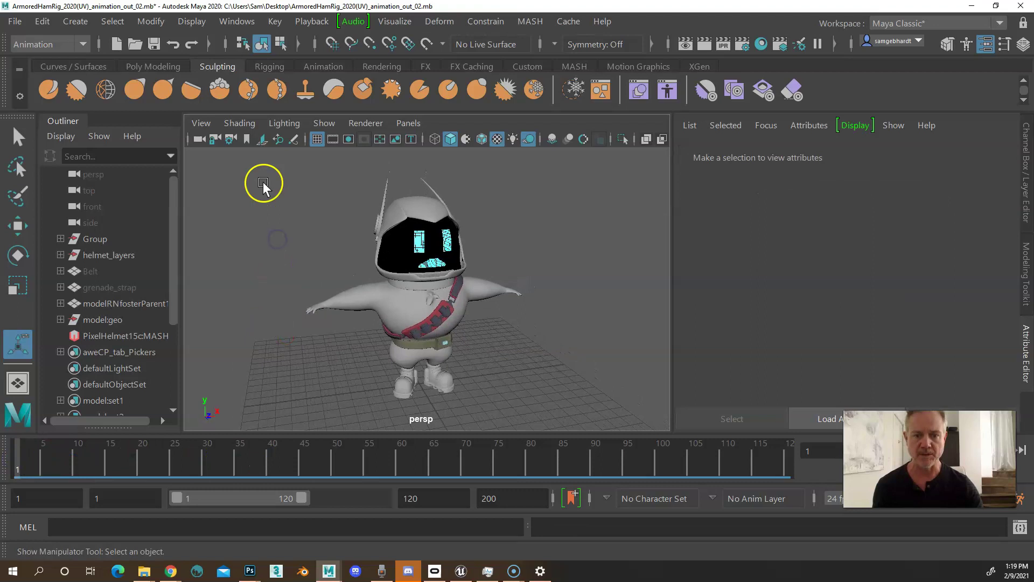
drag(266, 183, 577, 416)
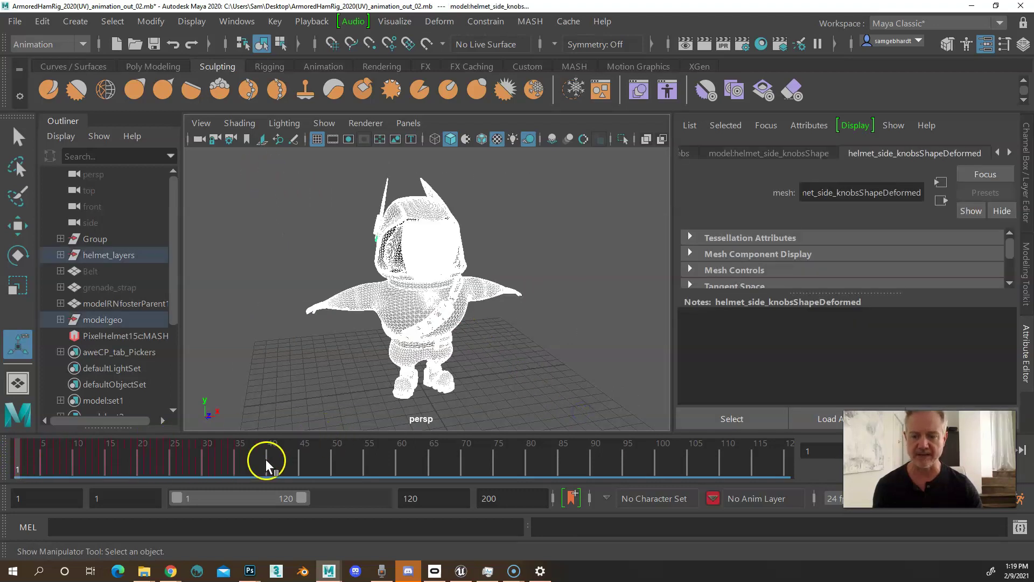
- Open the options for exporting the selection to Alembic and set the cache's end frame to 35
click(568, 21)
mouse_move(610, 52)
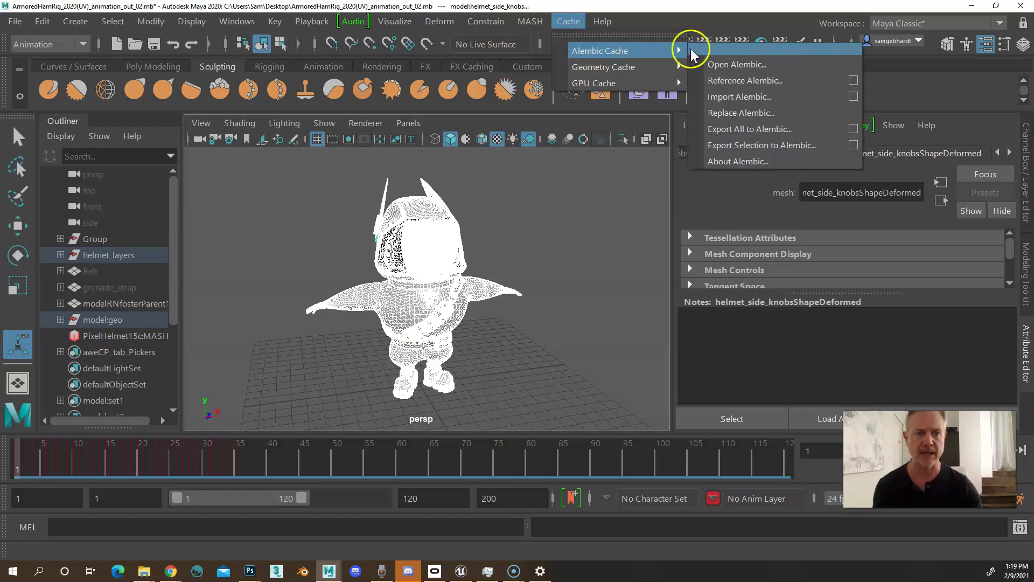
click(852, 144)
drag(595, 103, 503, 66)
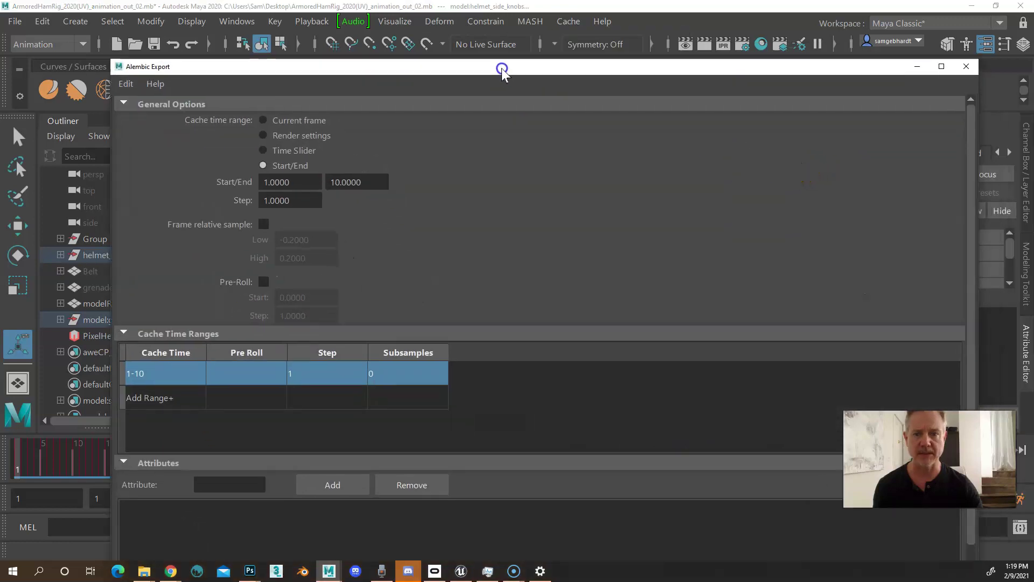
double_click(368, 181)
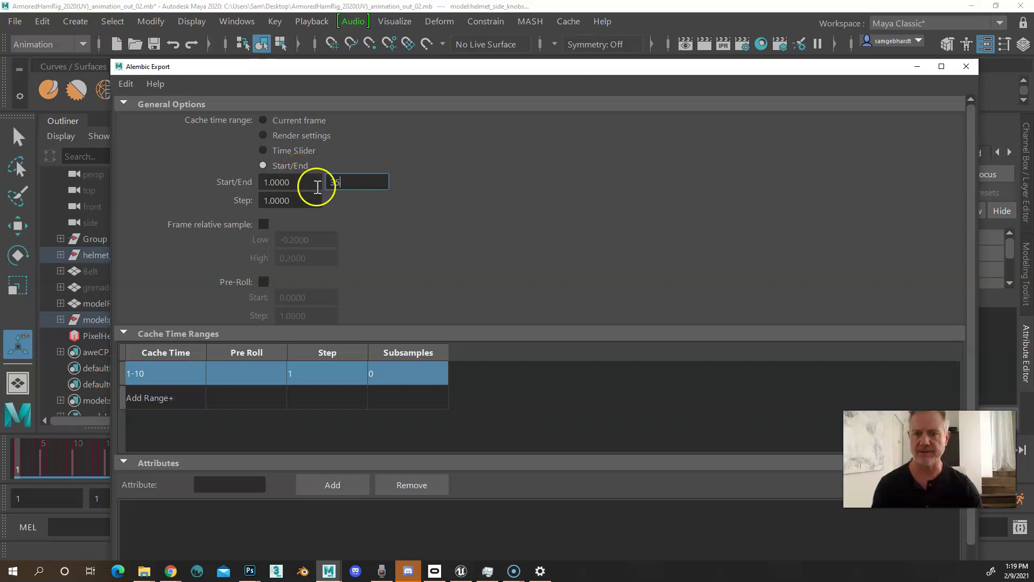
click(362, 208)
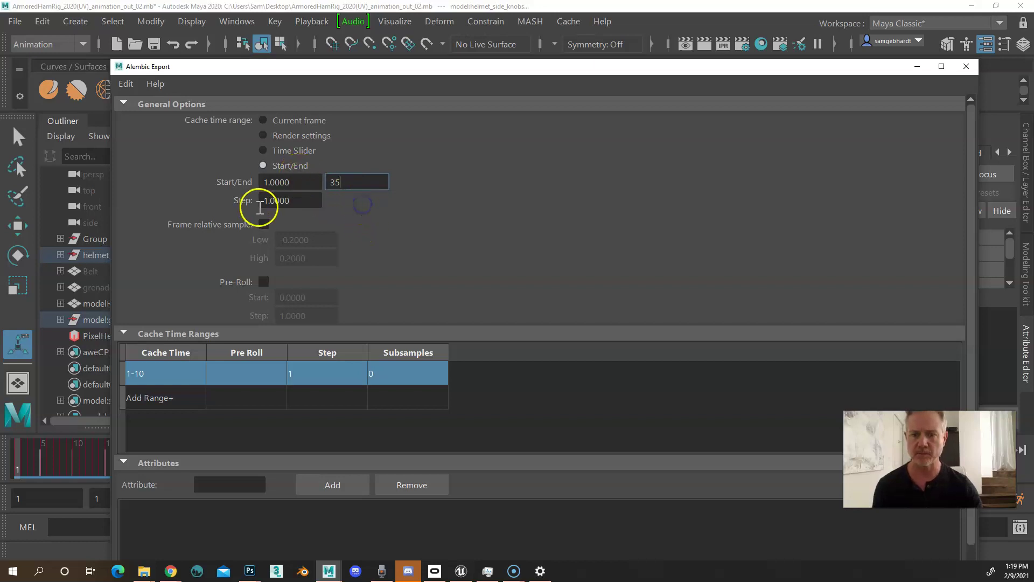
scroll(393, 210, down, 2)
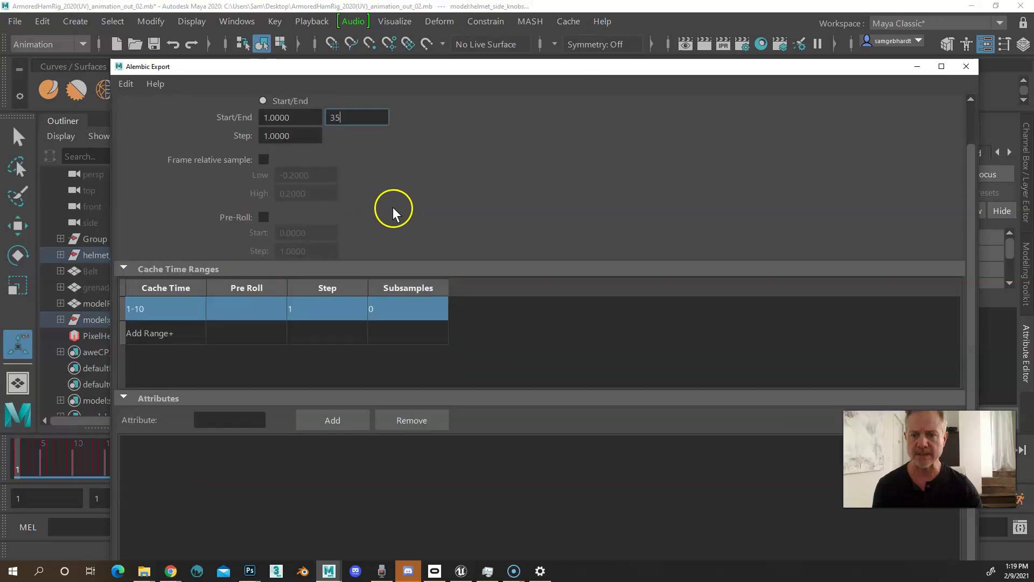
click(202, 321)
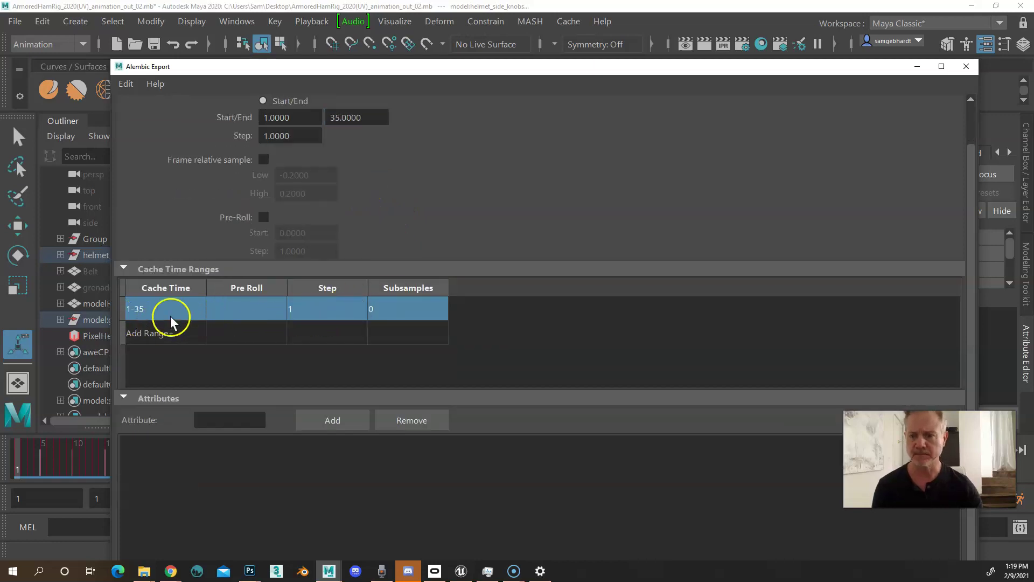
- Shrink and reposition the Alembic Export window to fit the screen, and review its advanced options and file format
scroll(438, 342, down, 2)
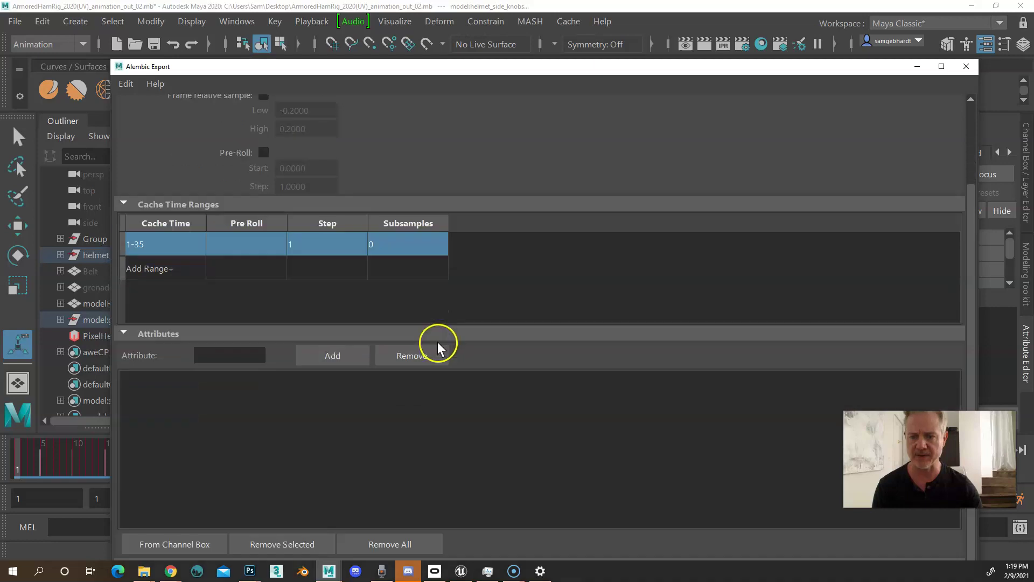
scroll(430, 346, down, 9)
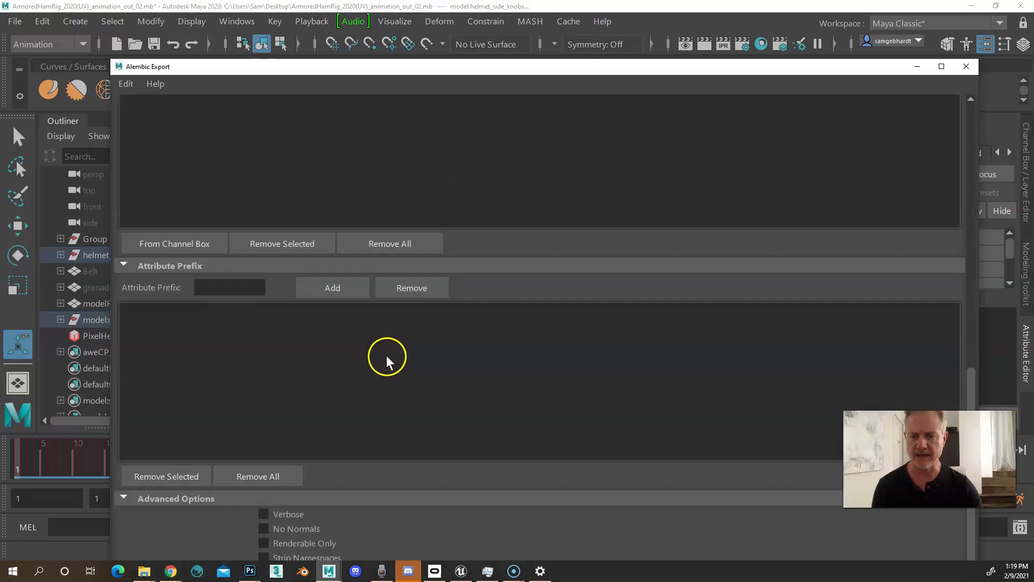
mouse_move(490, 66)
mouse_down()
mouse_move(489, 157)
mouse_move(460, 42)
mouse_up()
scroll(358, 334, down, 3)
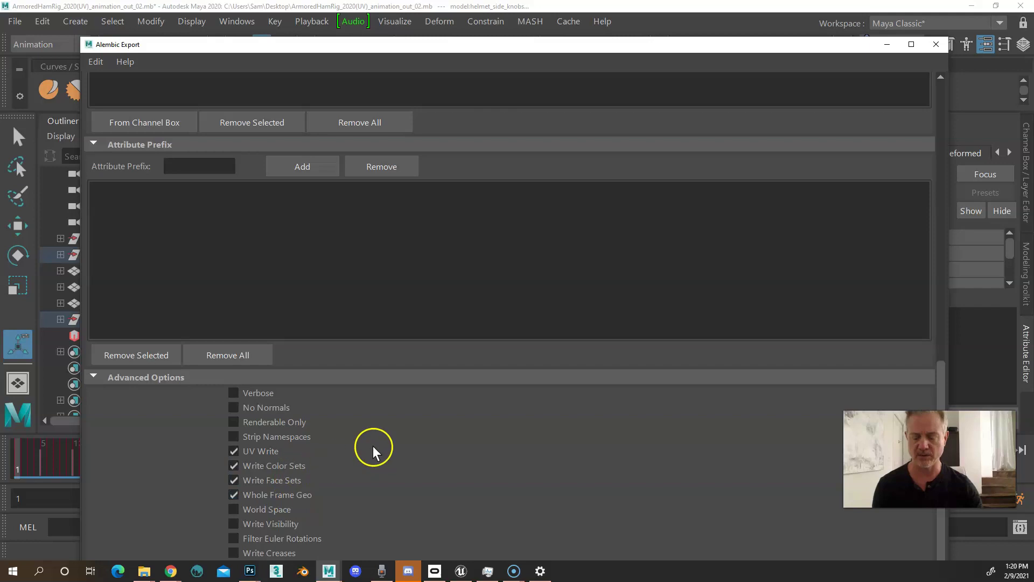
mouse_move(261, 35)
mouse_down()
mouse_move(260, 133)
mouse_move(261, 16)
mouse_up()
mouse_move(436, 24)
mouse_down()
mouse_move(434, 10)
mouse_move(425, 162)
mouse_move(422, 37)
mouse_up()
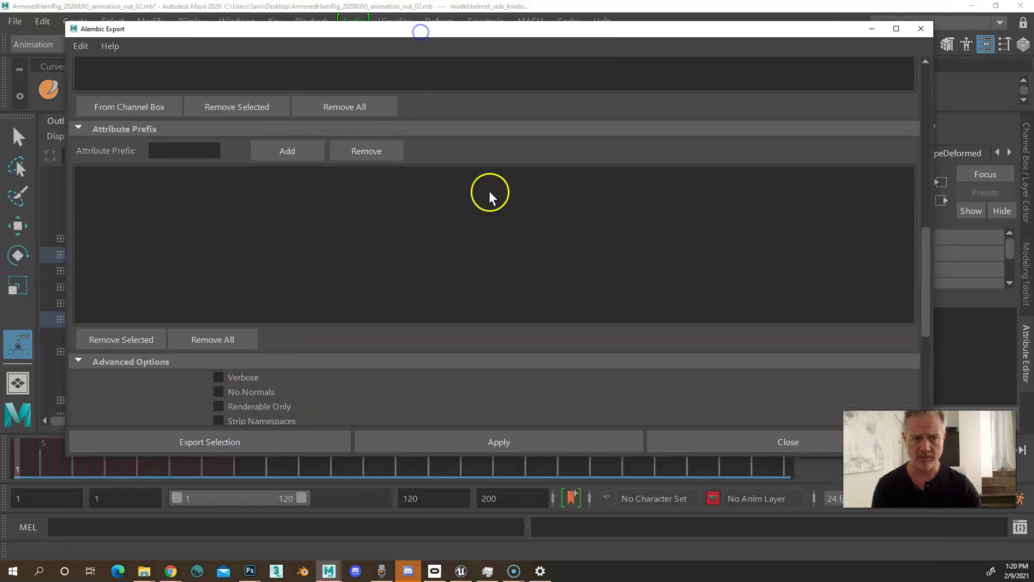
scroll(485, 199, down, 4)
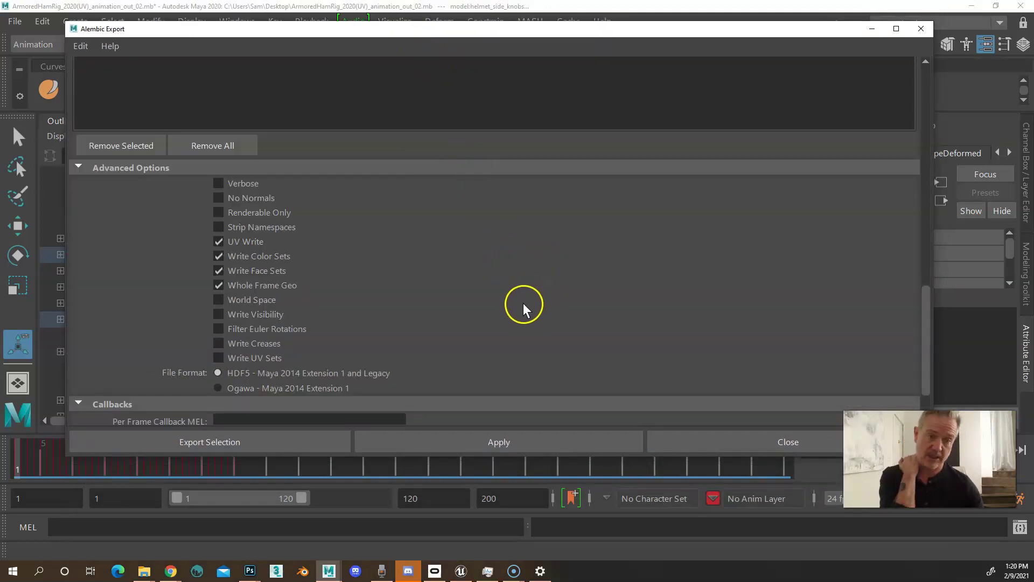
drag(935, 324, 778, 328)
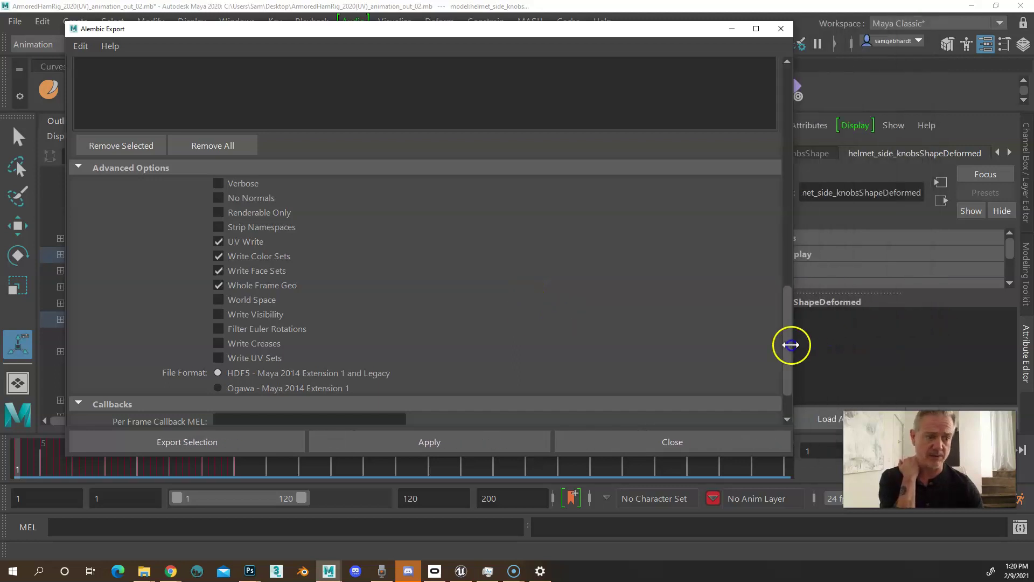
drag(646, 28, 645, 61)
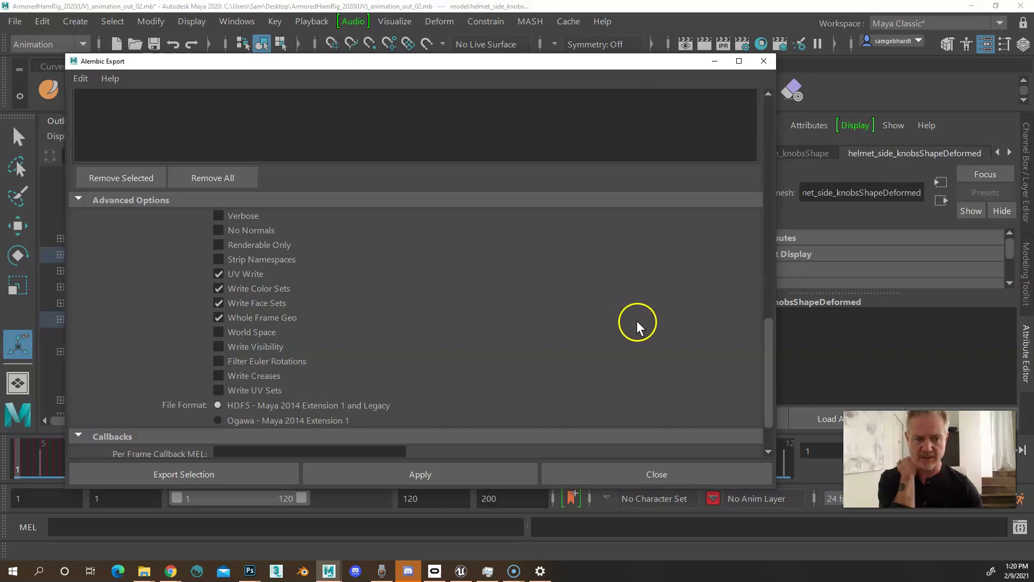
scroll(636, 322, down, 3)
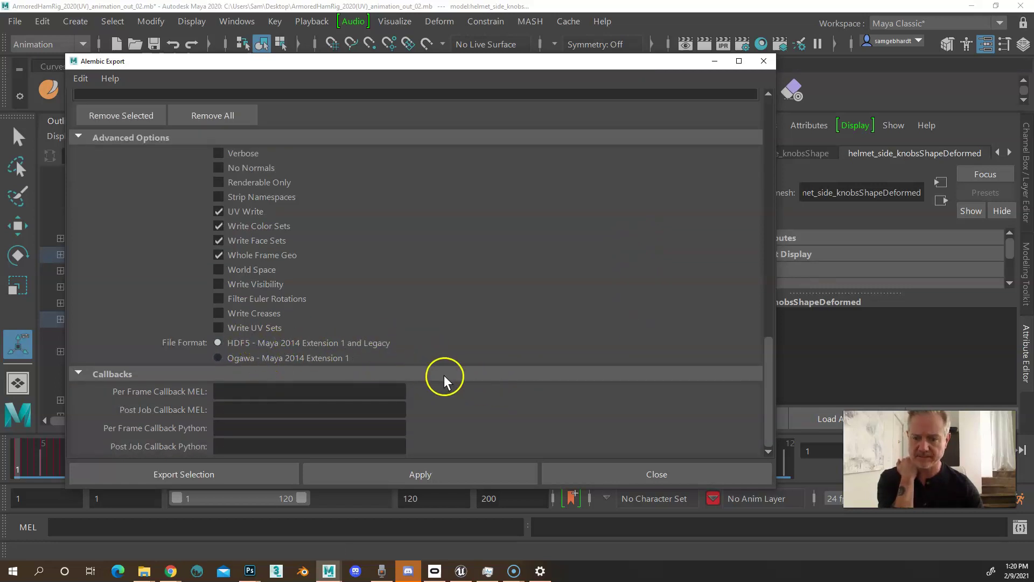
- Open a widened Export Selection dialog and copy the Tutorials folder's path from the File Explorer window
click(262, 474)
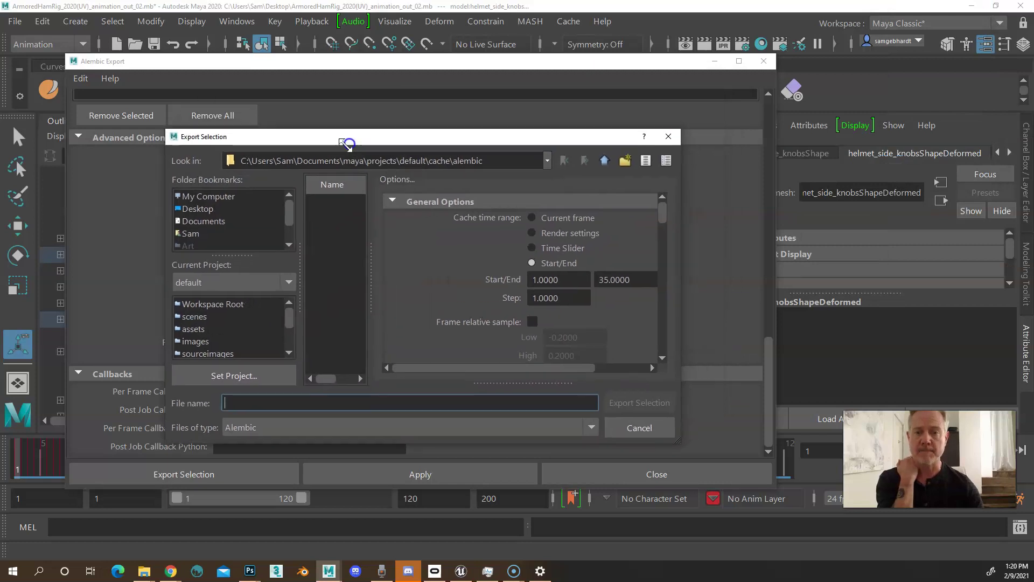
drag(681, 323, 865, 322)
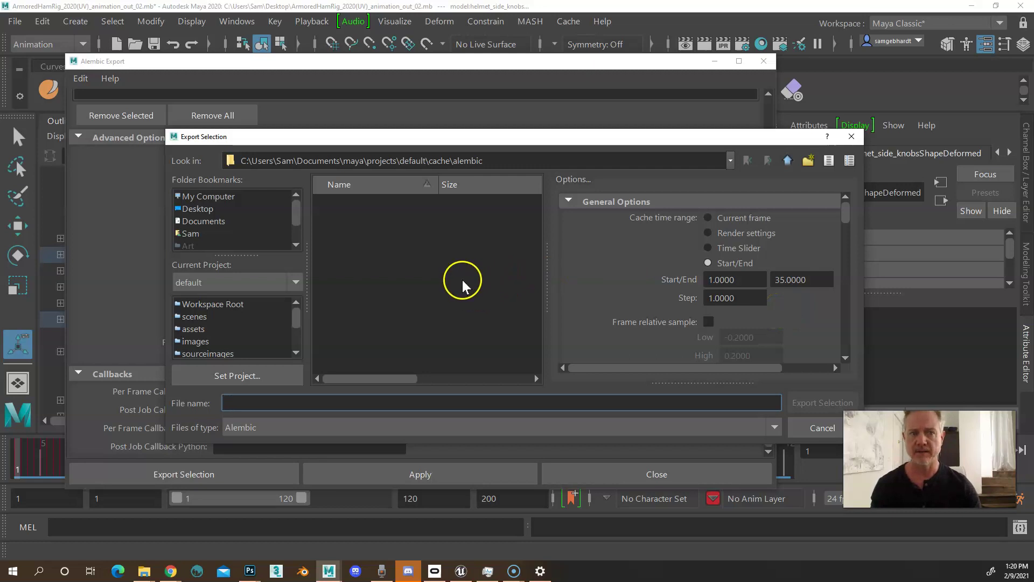
mouse_move(145, 572)
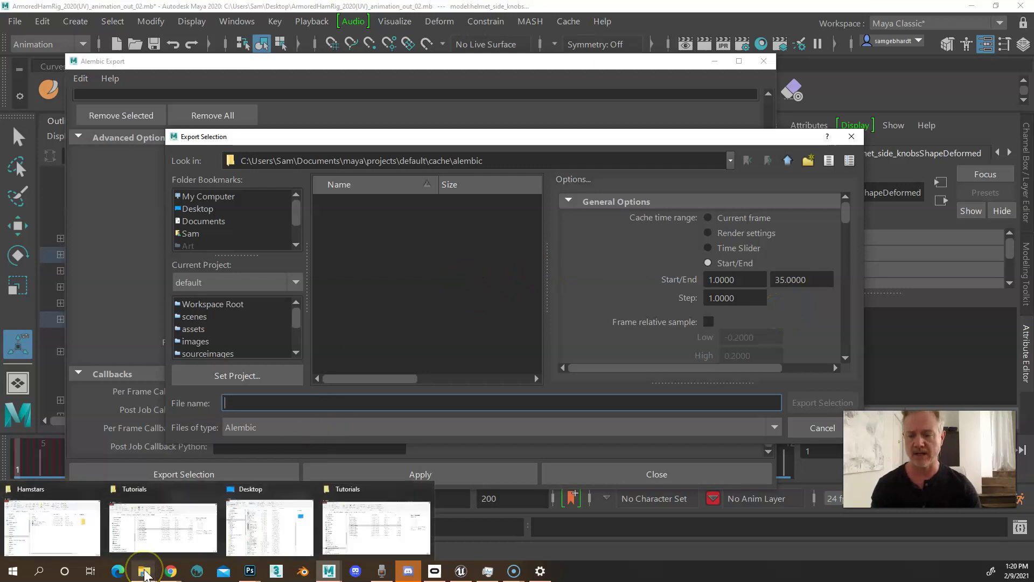
click(134, 543)
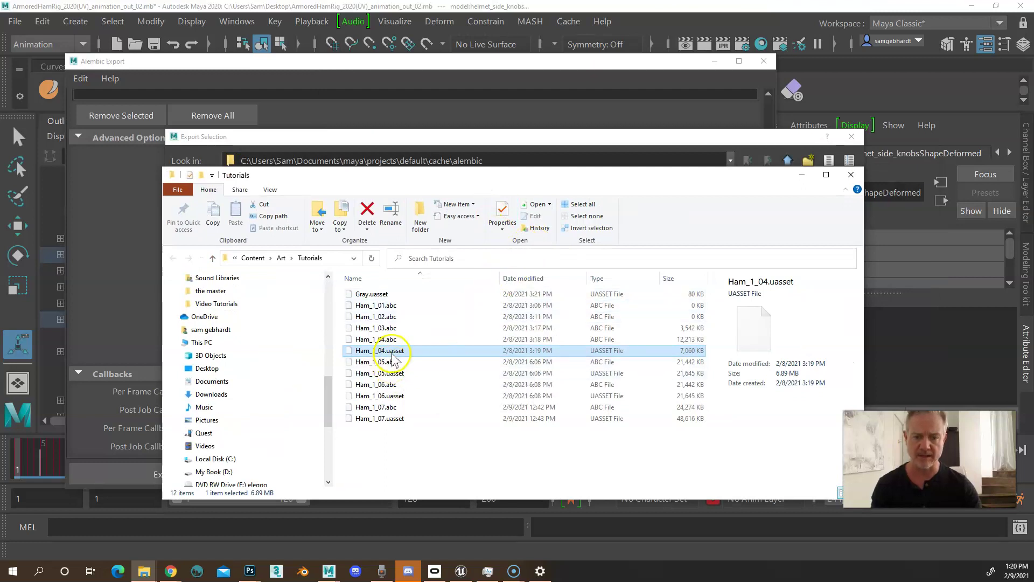
click(394, 353)
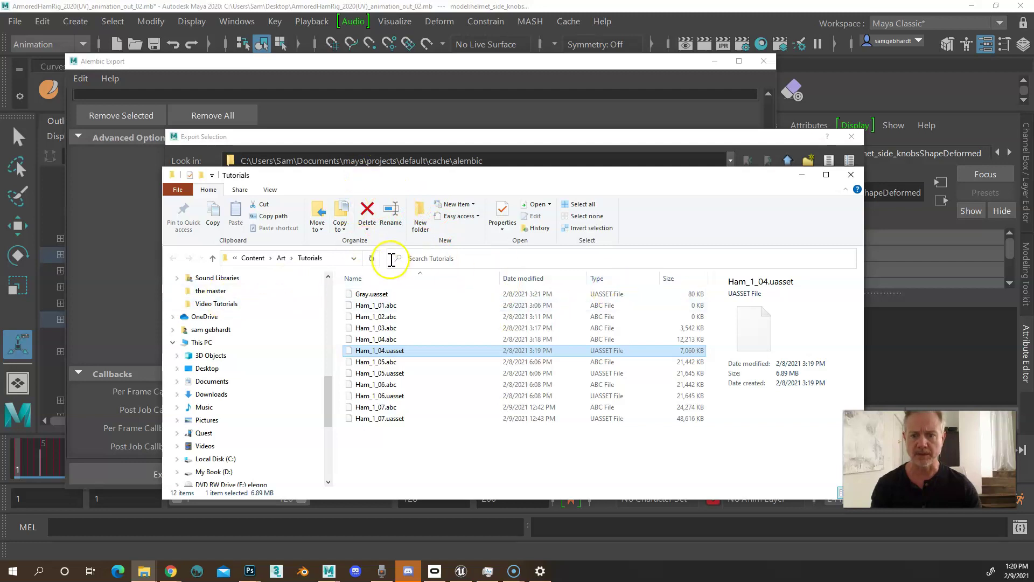
click(492, 254)
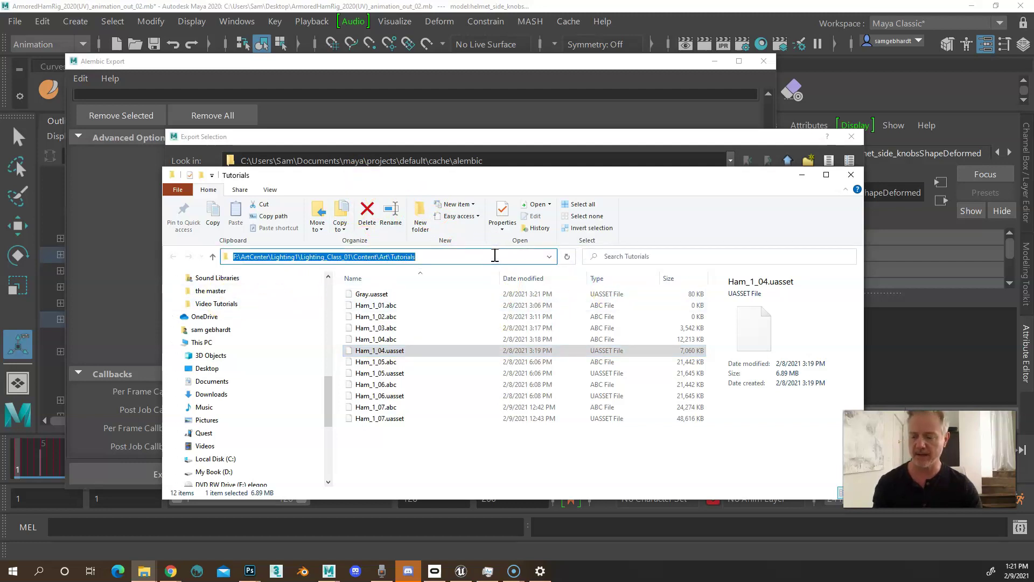
- Try to set the export location to the copied Tutorials folder path
click(416, 75)
click(451, 135)
drag(503, 157, 247, 160)
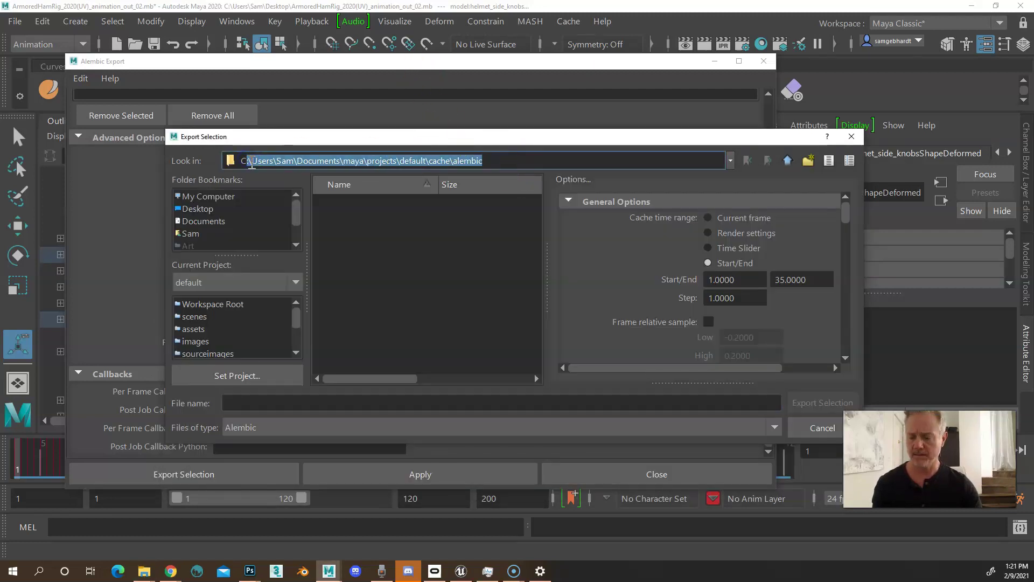
text(C:\ArtCenter\Lighting1\Lighting_Class_01\Content\Art\Tutorials)
key(Return)
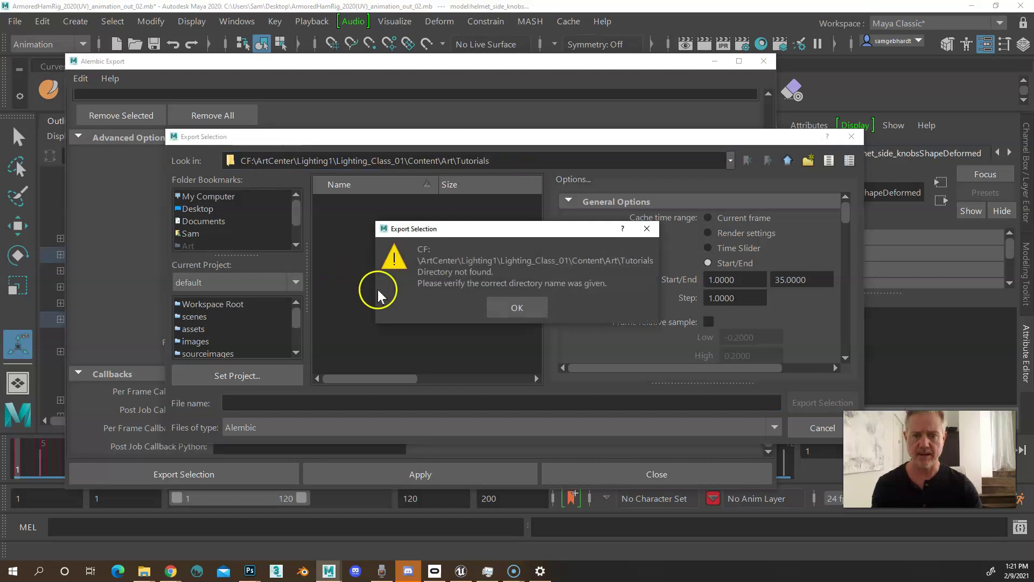
click(510, 309)
click(501, 305)
- Copy the Tutorials path from File Explorer again and set the export location to F:\ArtCenter\Lighting1\Lighting_Class_01\Content\Art\Tutorials
key(alt+Tab)
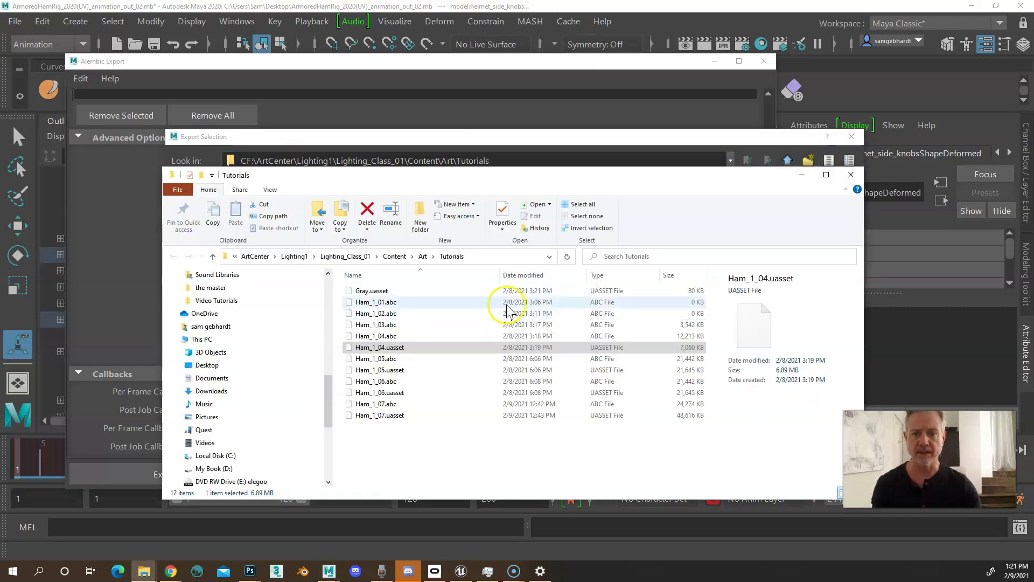
click(478, 253)
key(ctrl+c)
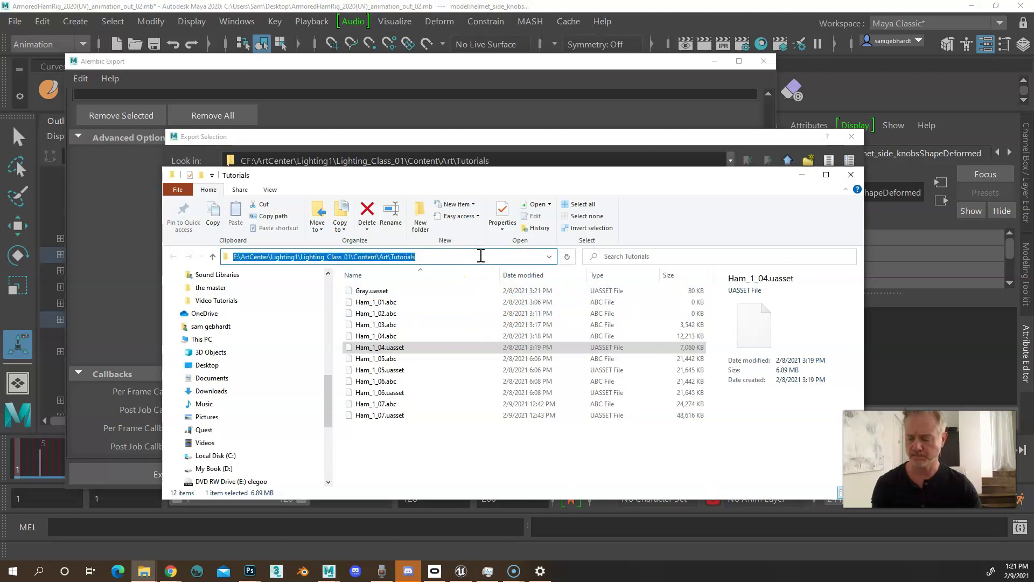
click(422, 157)
drag(528, 164, 121, 157)
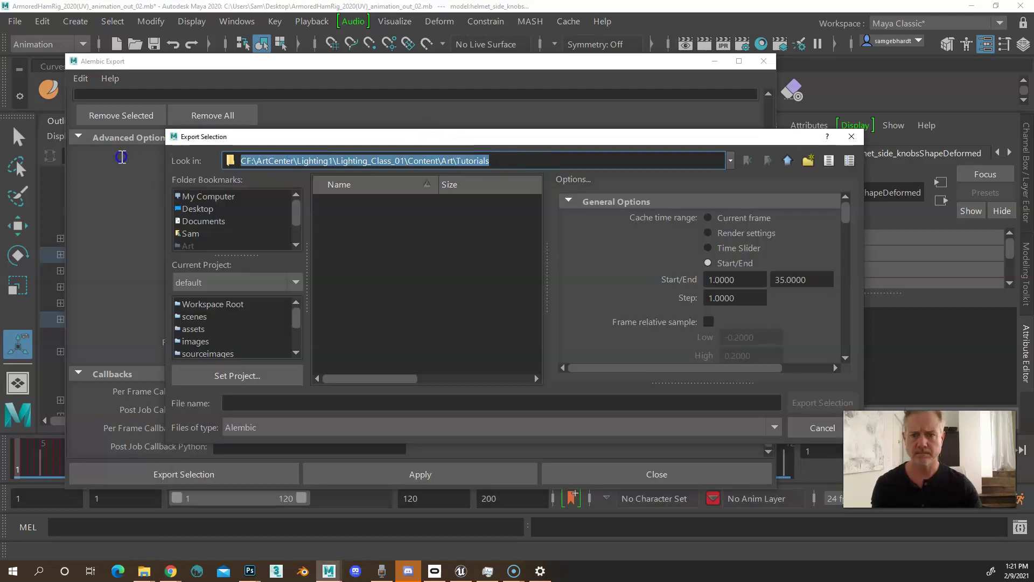
key(ctrl+v)
key(Return)
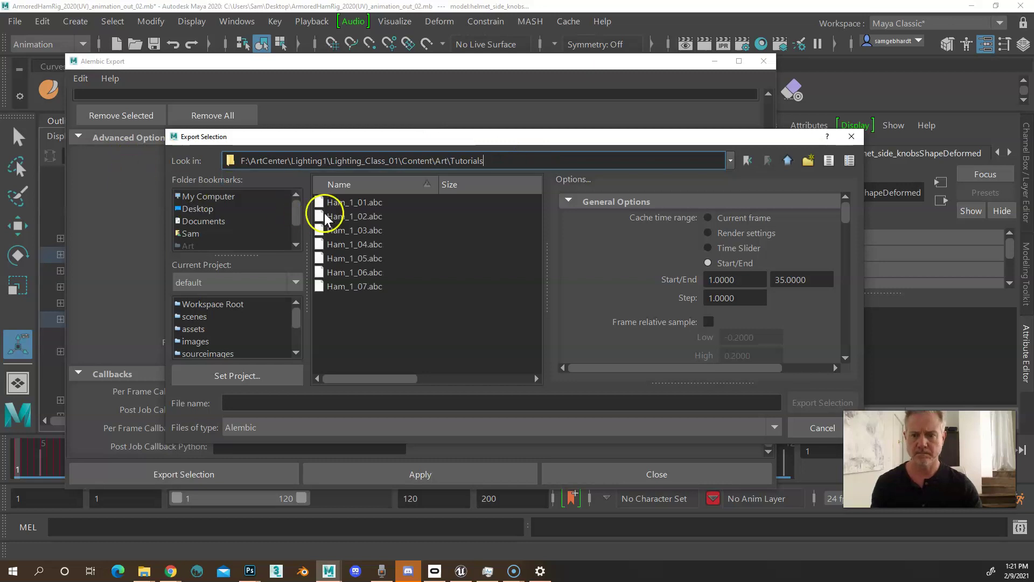
- Name the Alembic file Ham_1_08.abc, based on Ham_1_07.abc, and export the selection
click(353, 286)
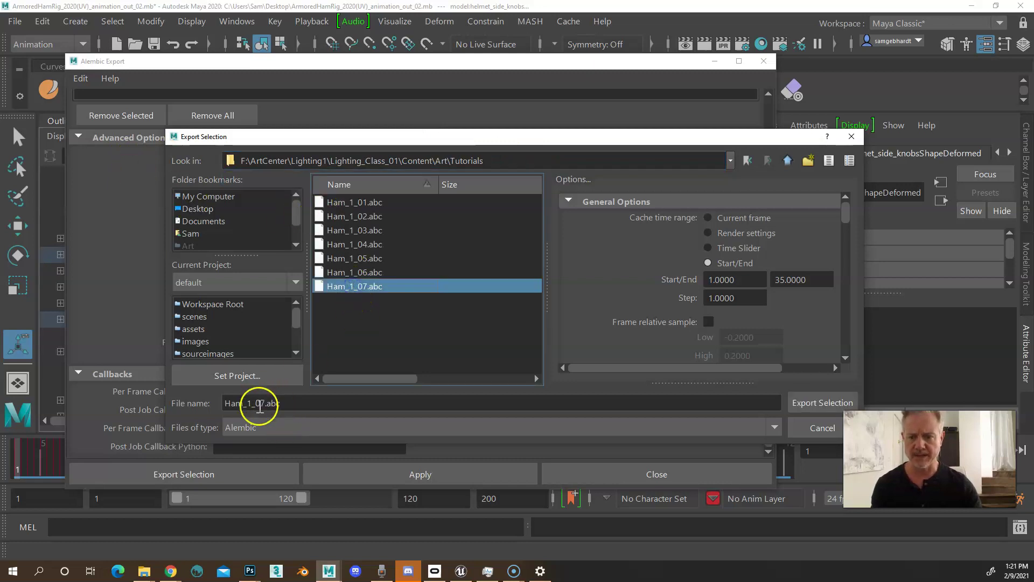
click(260, 404)
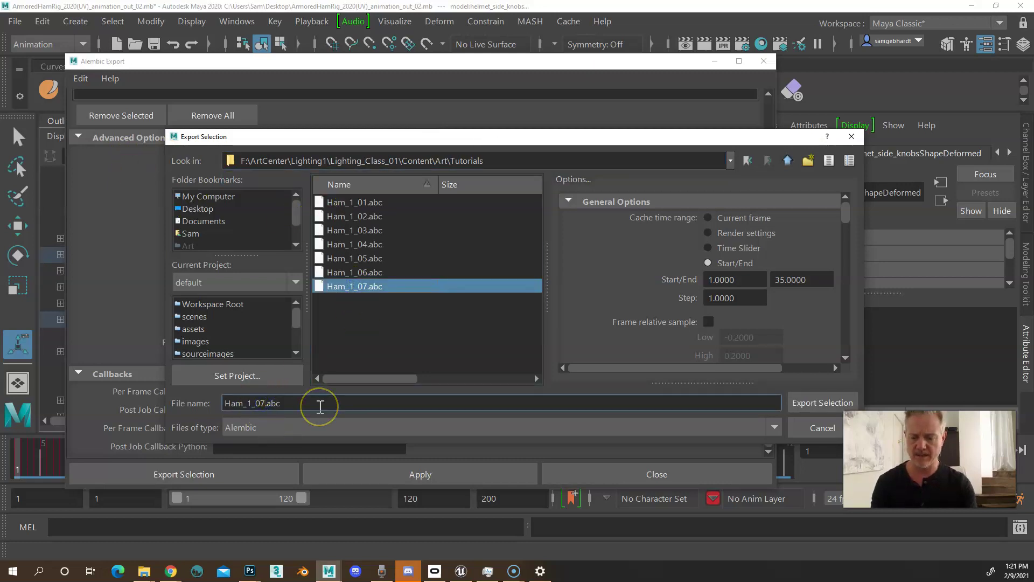
key(BackSpace)
text(8)
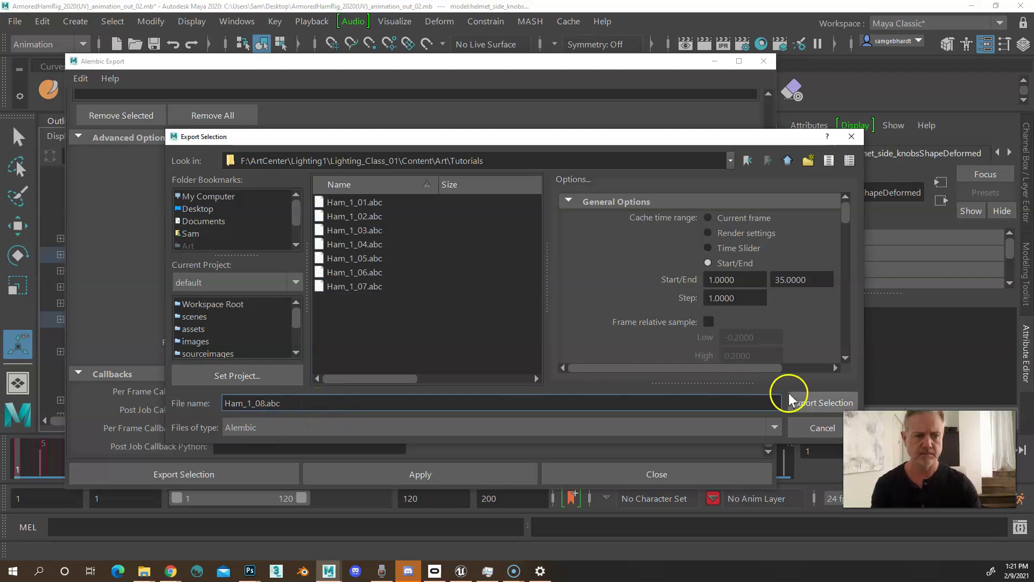
drag(841, 233, 846, 331)
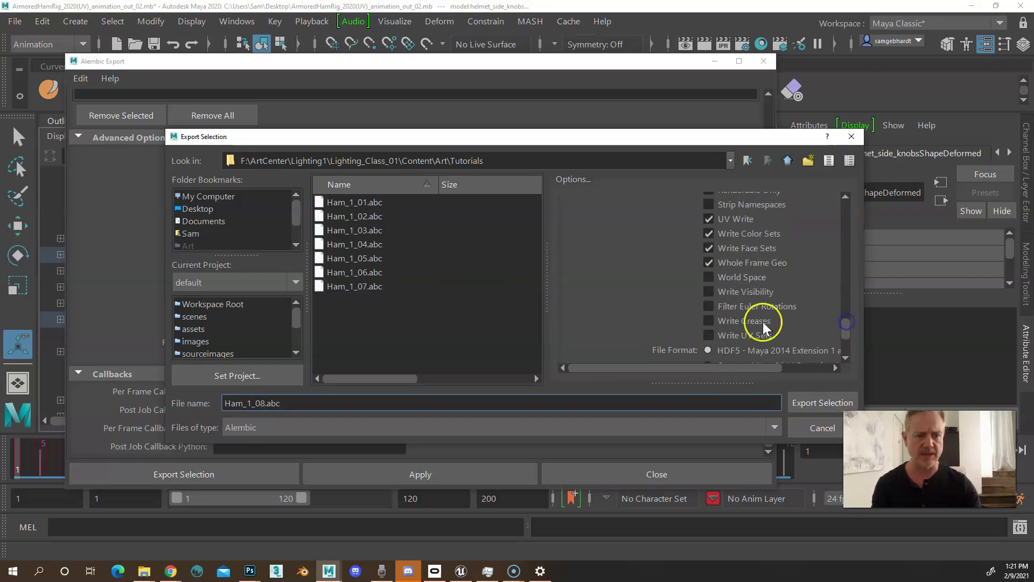
click(822, 402)
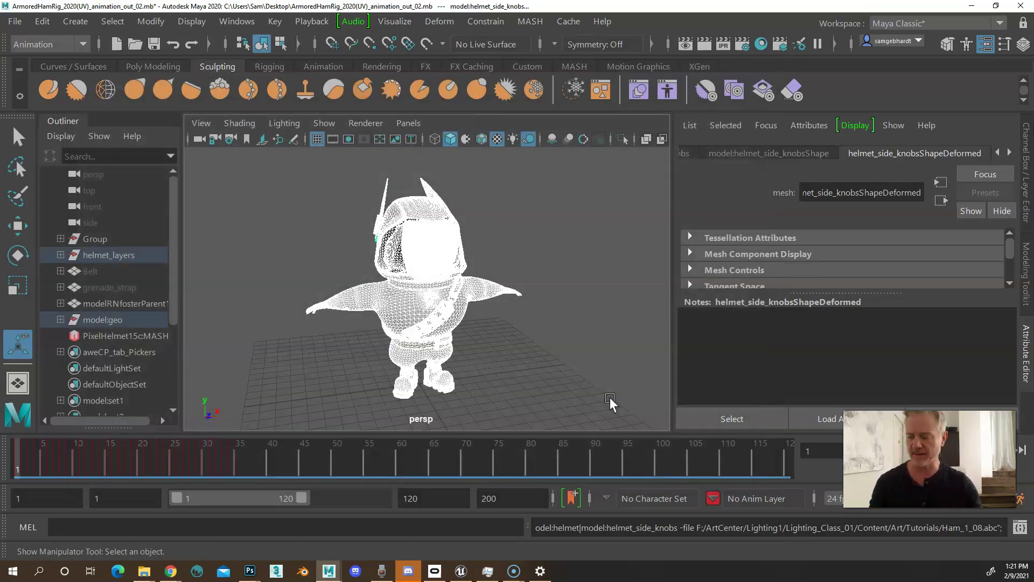
- Switch to Unreal Engine and delete the Ham_1_07 track from the sequence and the Ham_1_07 character from the level
alt+drag(587, 342, 554, 359)
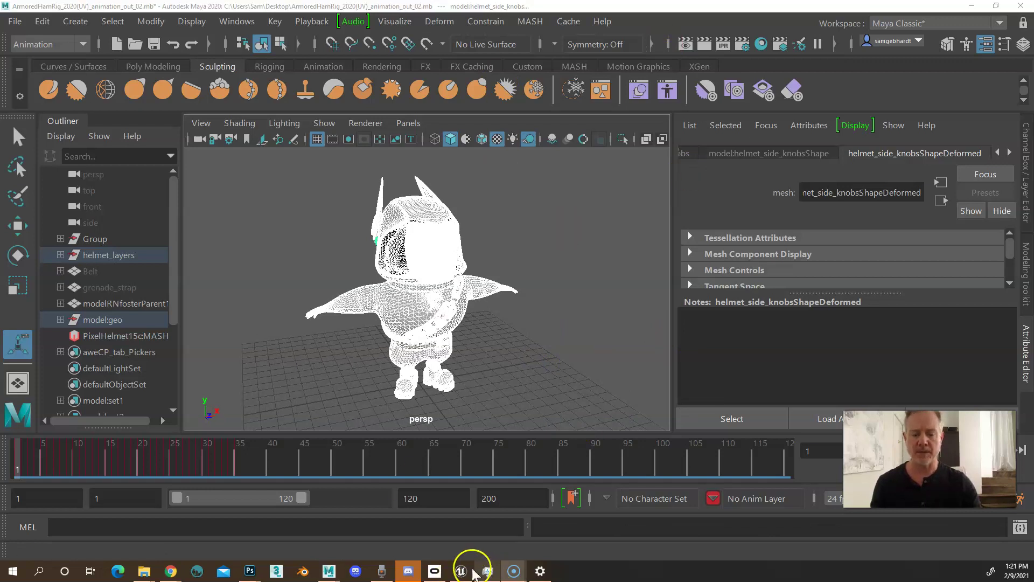
click(462, 572)
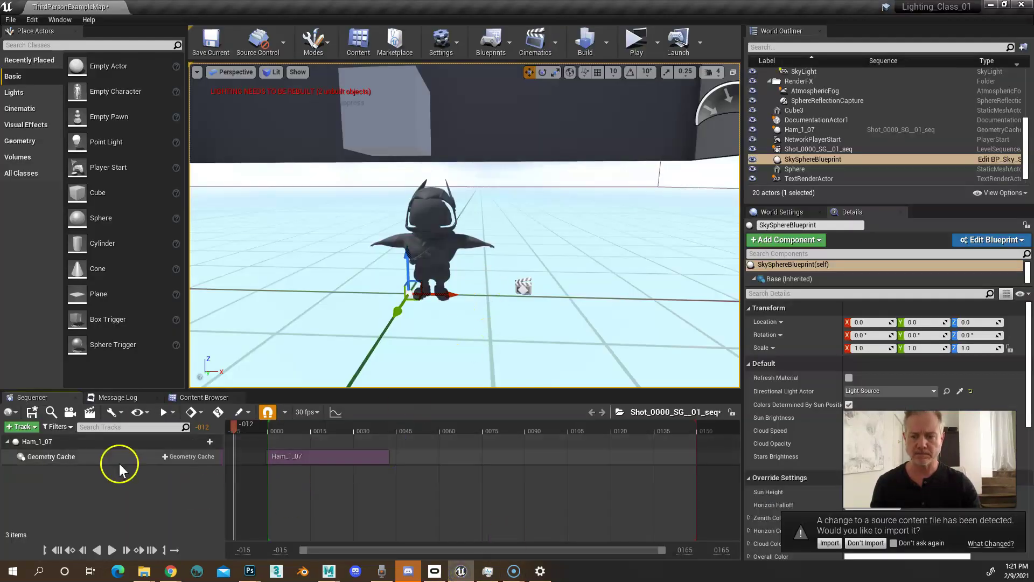
click(79, 442)
key(Delete)
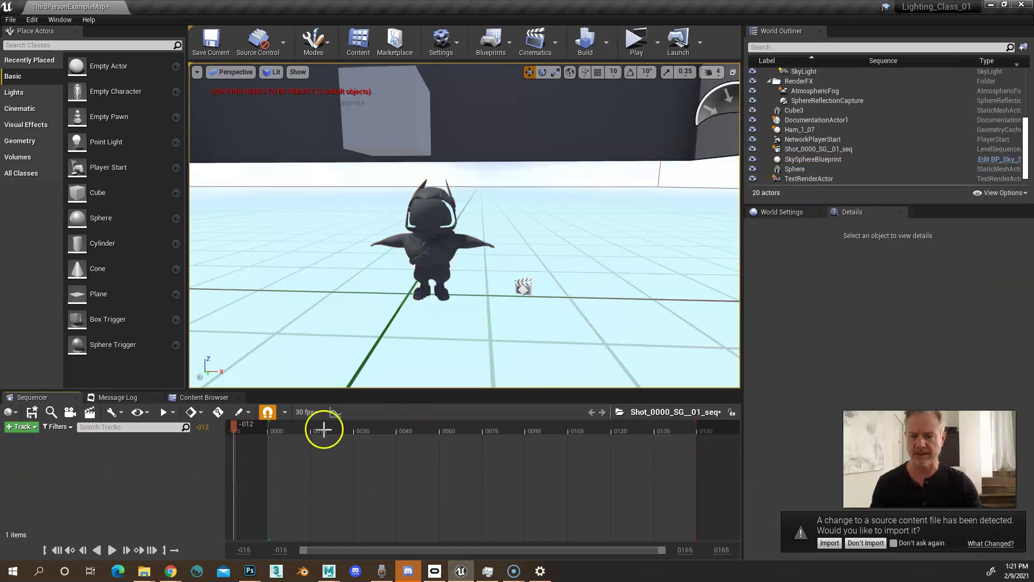
click(446, 253)
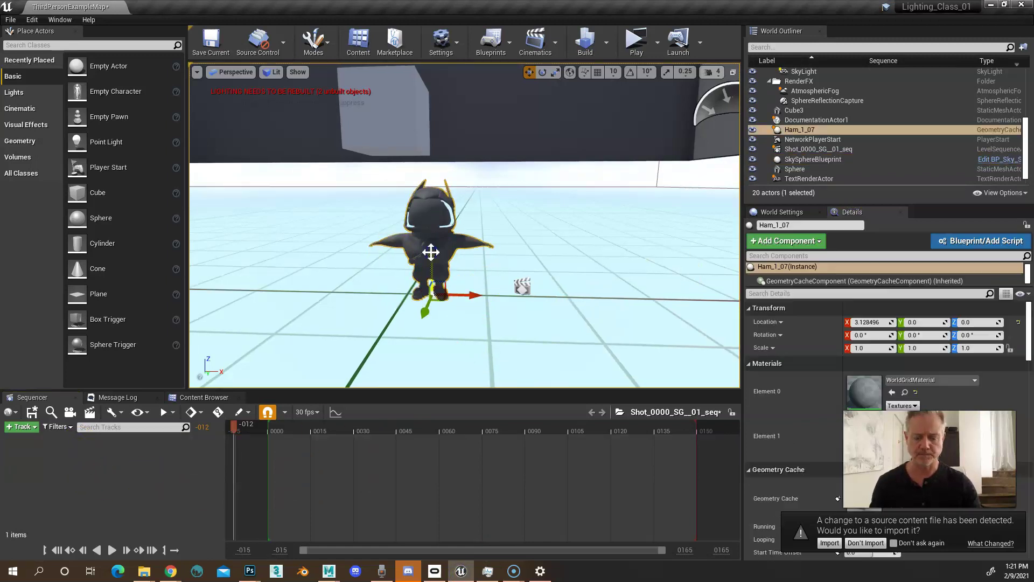
key(Delete)
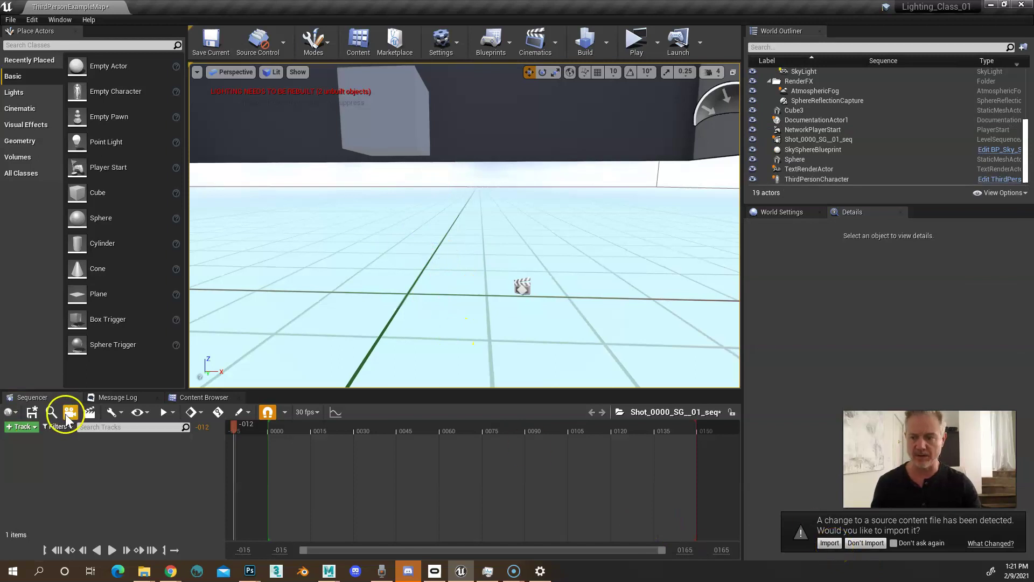
click(828, 543)
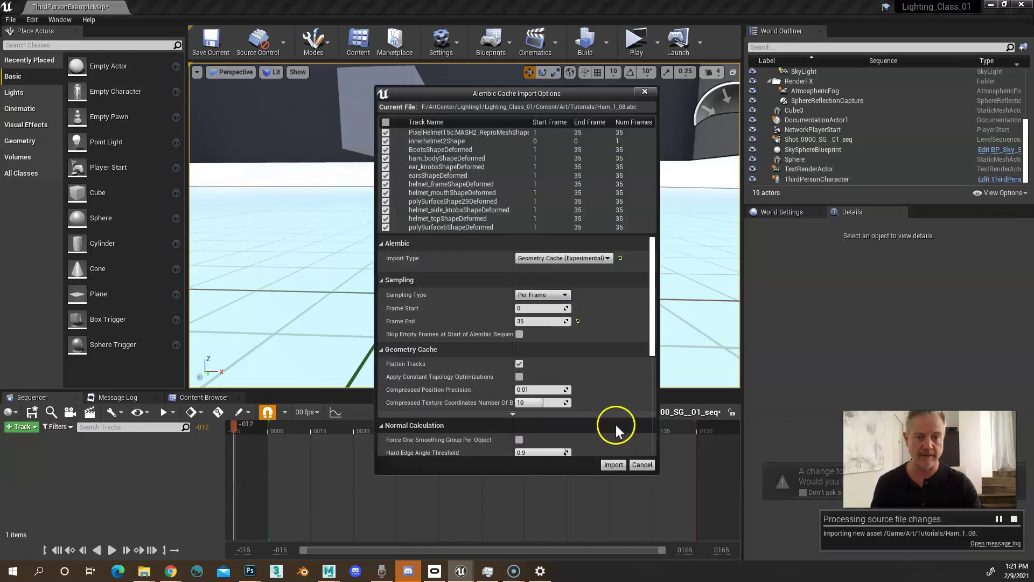
drag(461, 101, 372, 98)
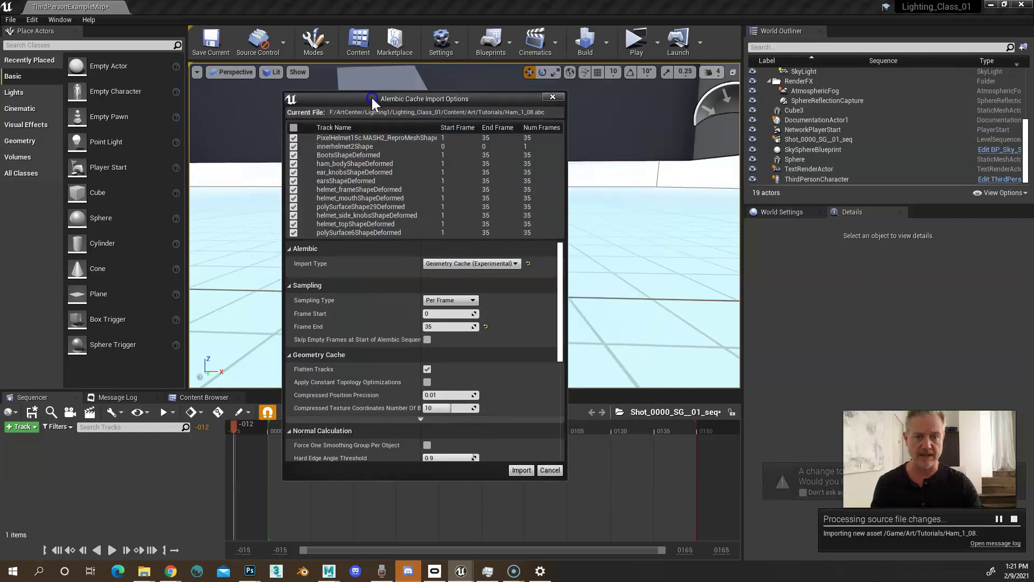
click(552, 97)
- Start importing Ham_1_08.abc into the Content/Art/Tutorials folder of the project
click(183, 397)
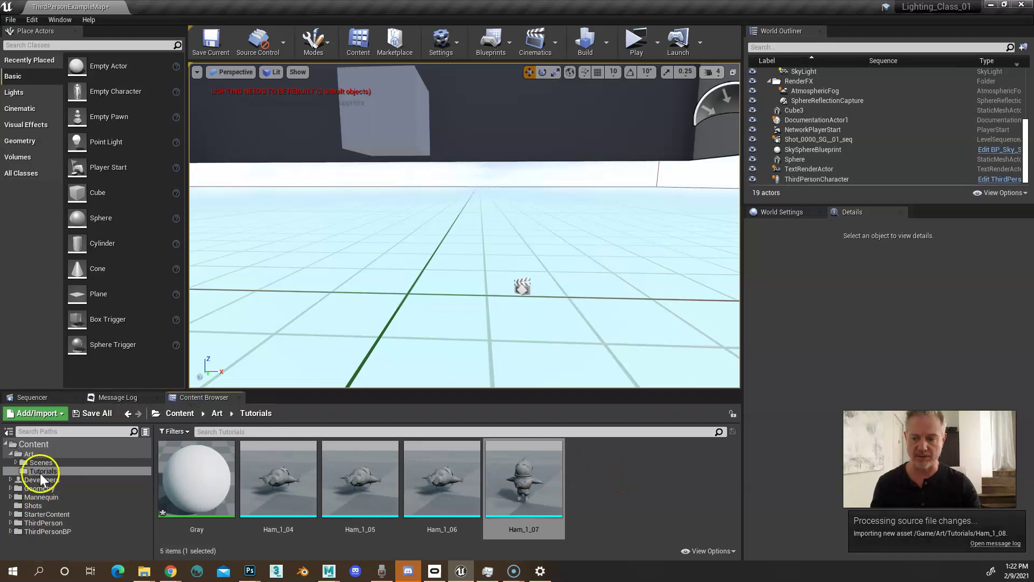
click(602, 477)
right_click(603, 477)
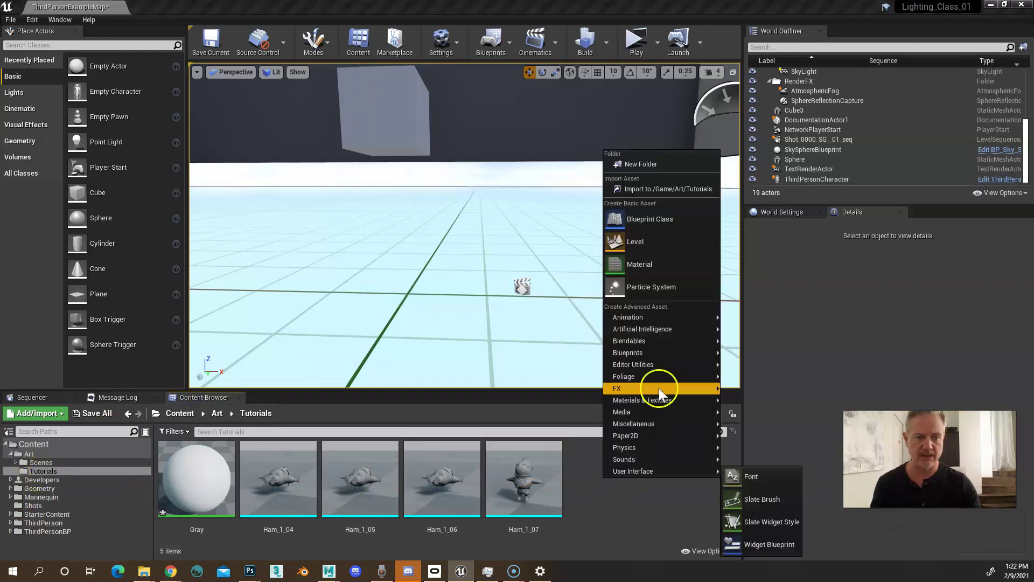
mouse_move(661, 388)
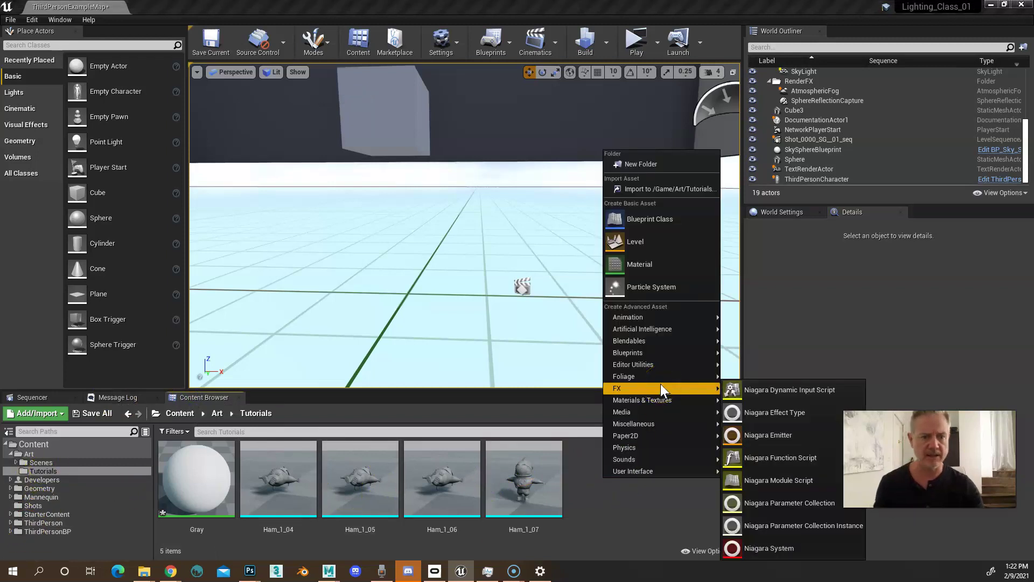
click(649, 189)
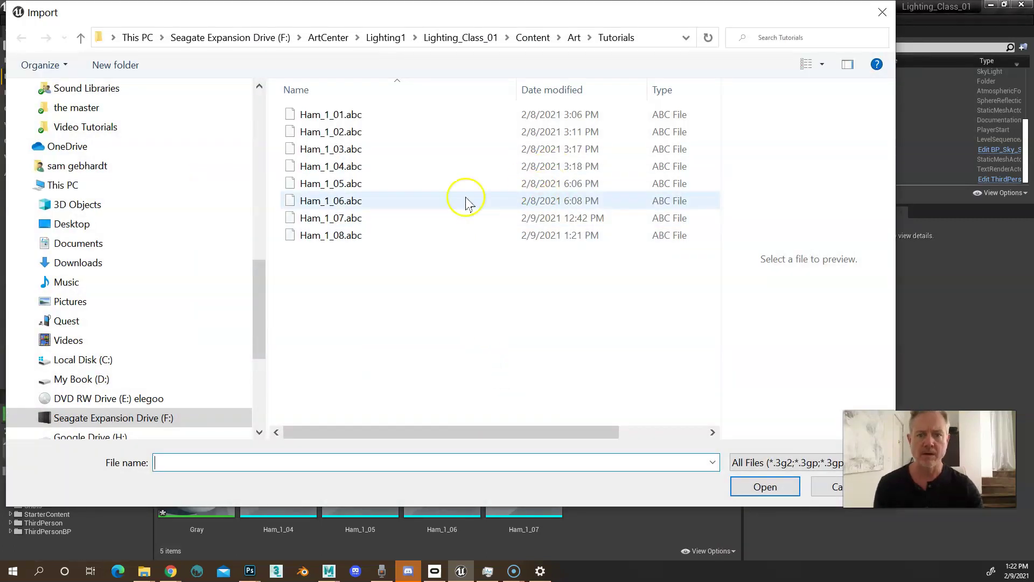
click(336, 234)
click(765, 486)
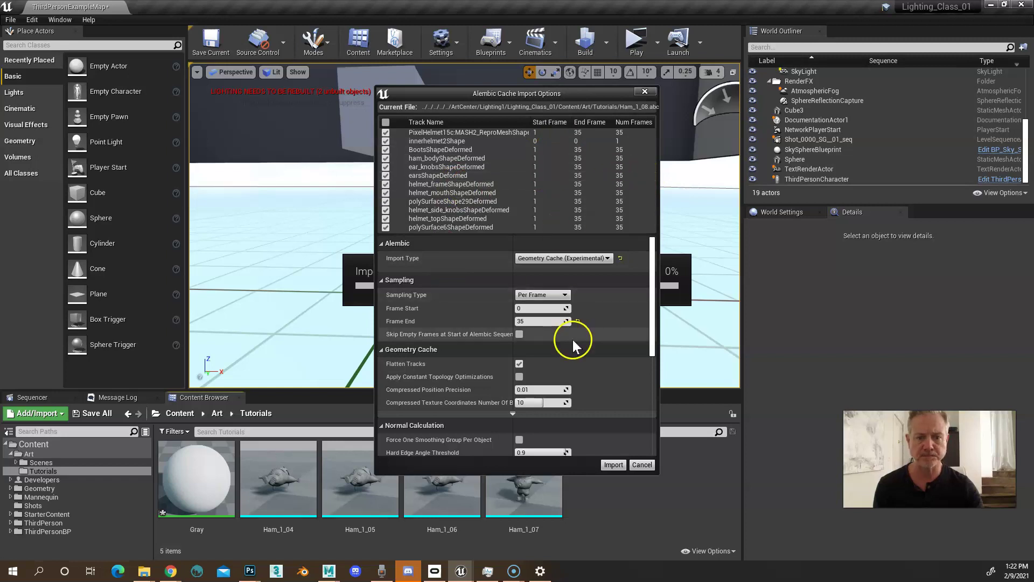
- Switch the Alembic import type to Static Mesh and back to Geometry Cache (Experimental)
click(557, 259)
click(548, 266)
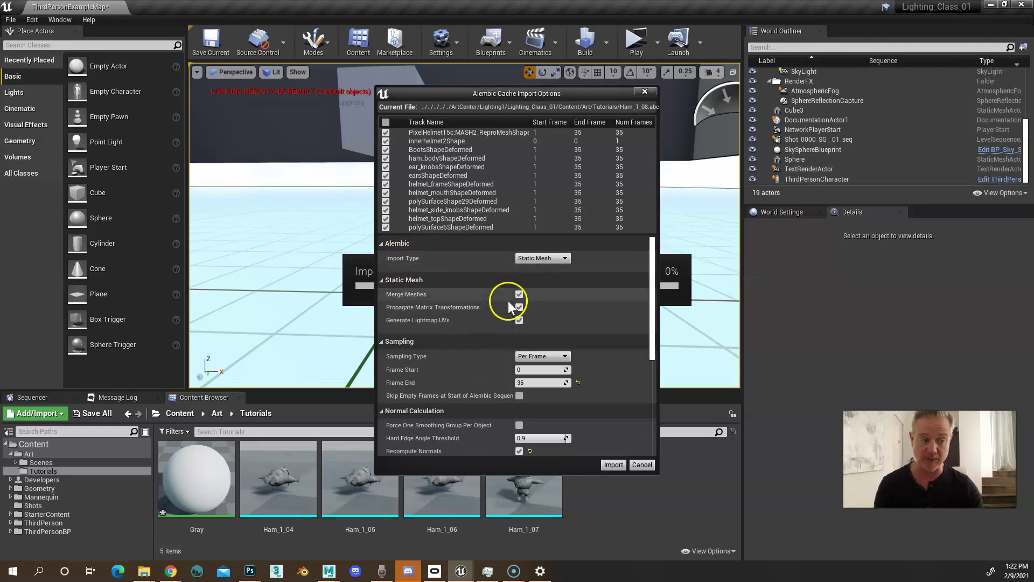
click(557, 258)
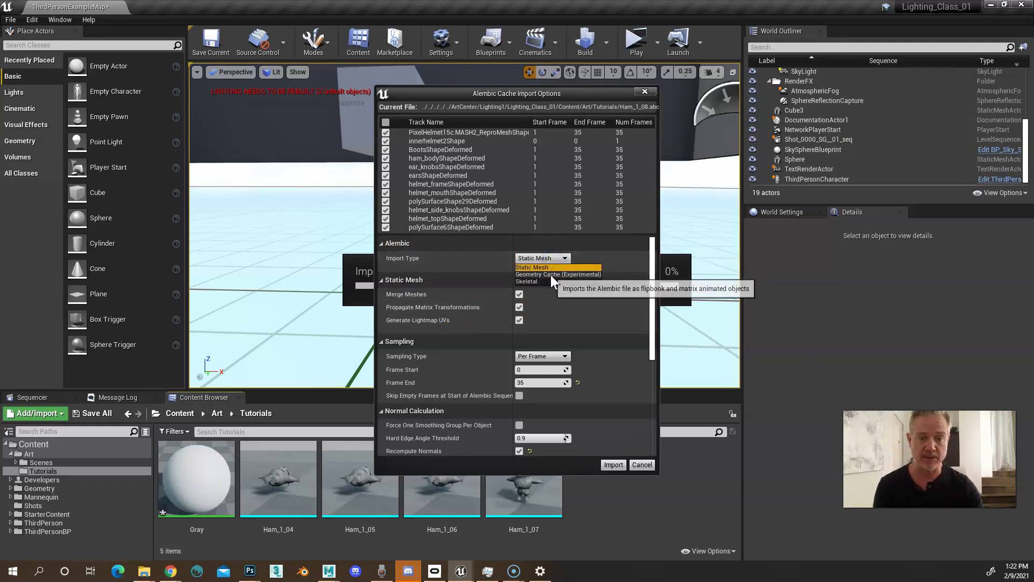
click(550, 274)
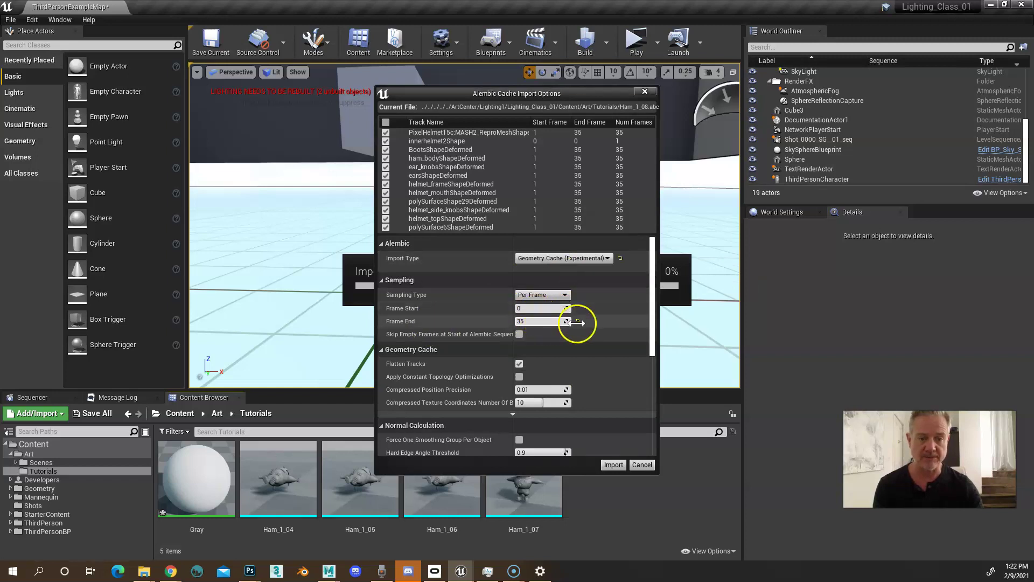
- Apply the Autodesk Maya conversion preset, set the X rotation to 90, and import the Alembic cache
drag(652, 318, 651, 368)
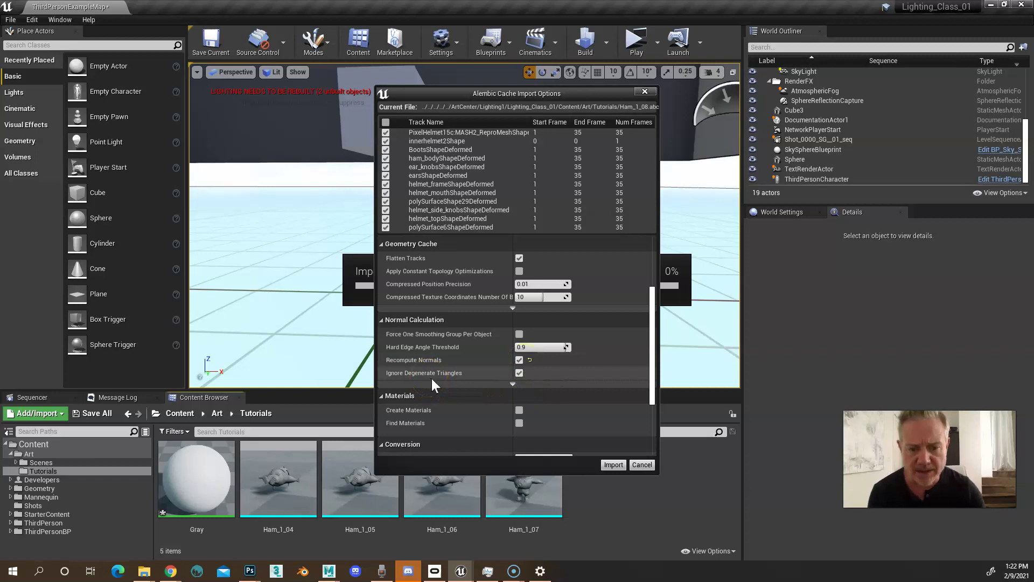
drag(652, 363, 641, 412)
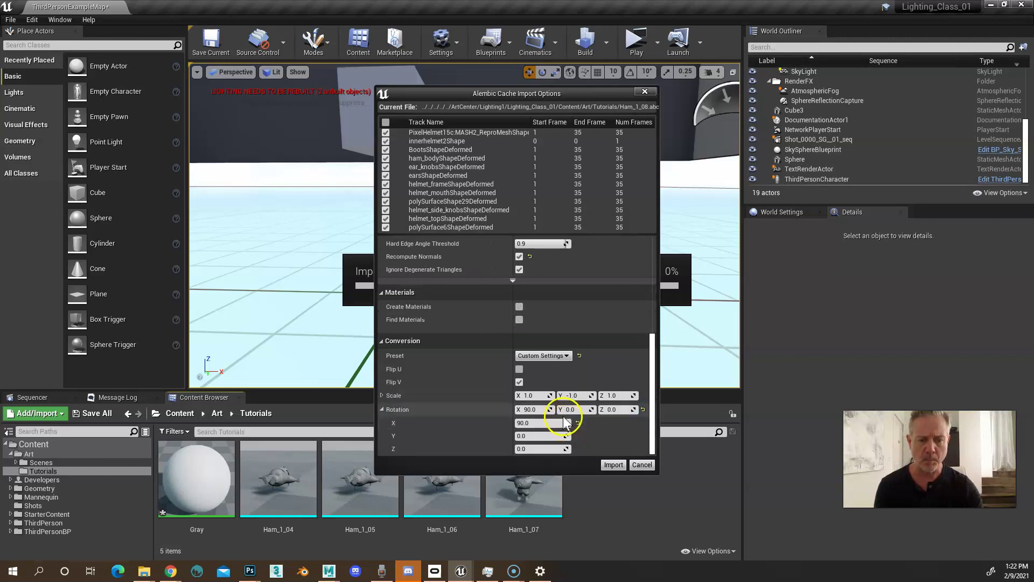
click(544, 355)
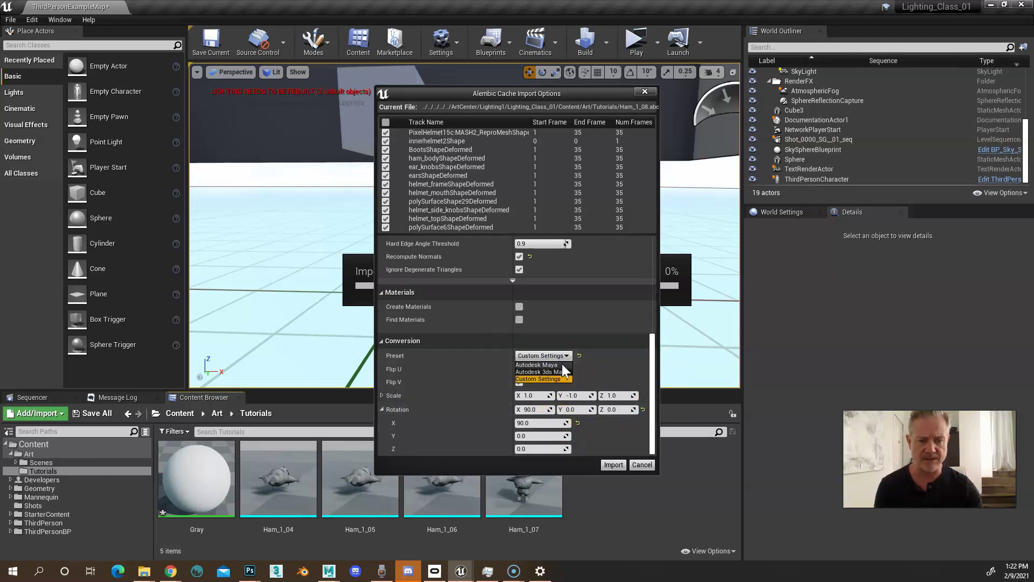
click(544, 364)
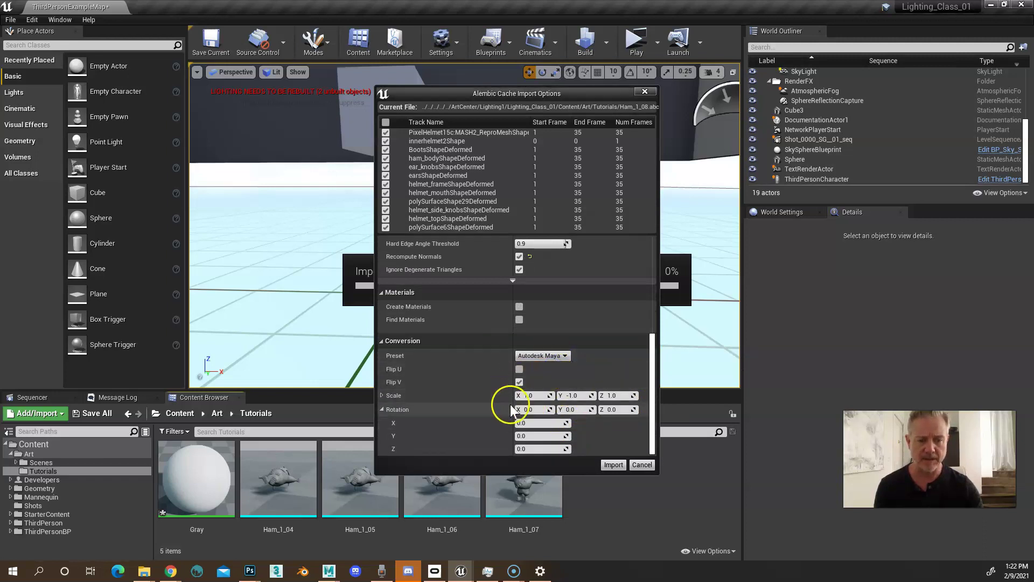
click(539, 410)
text(90)
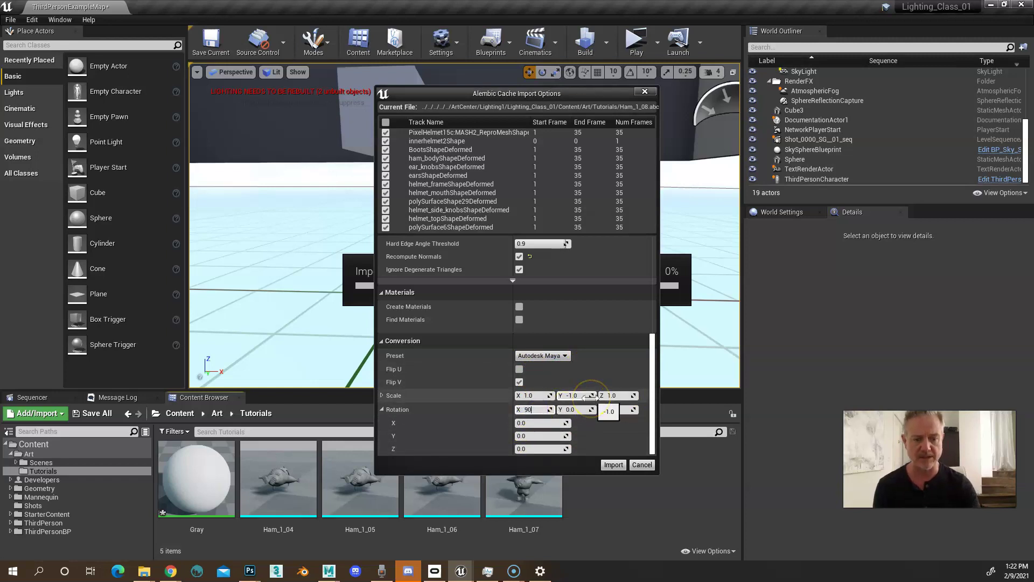
key(Return)
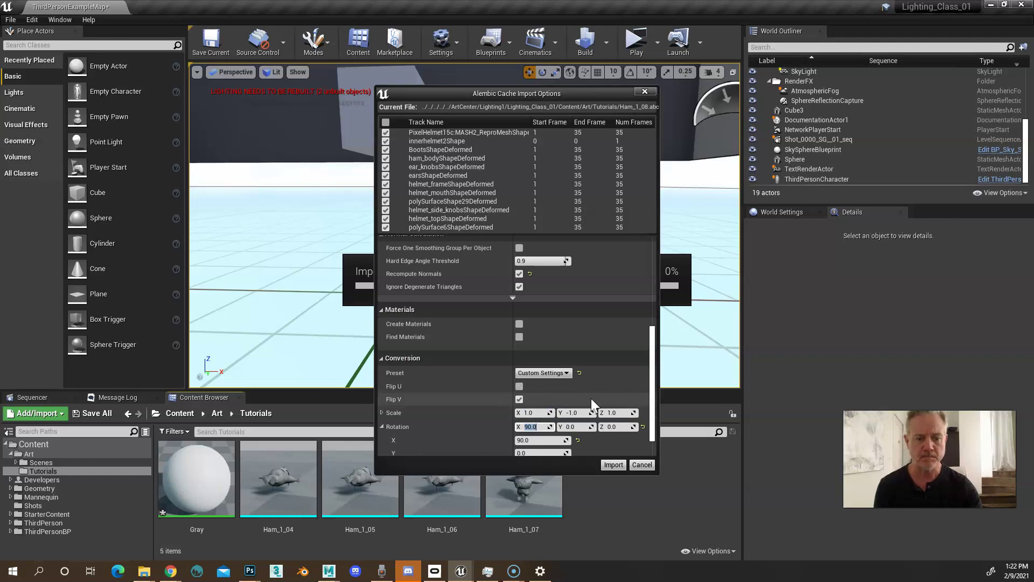
click(611, 466)
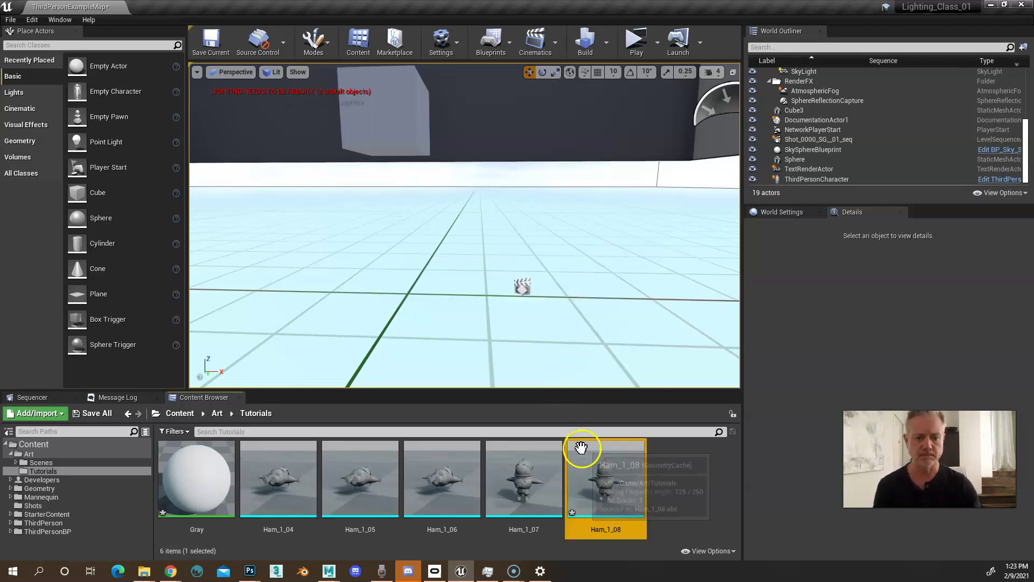
- Place the Ham_1_08 geometry cache in the level and reset its location to the origin
drag(605, 490, 402, 296)
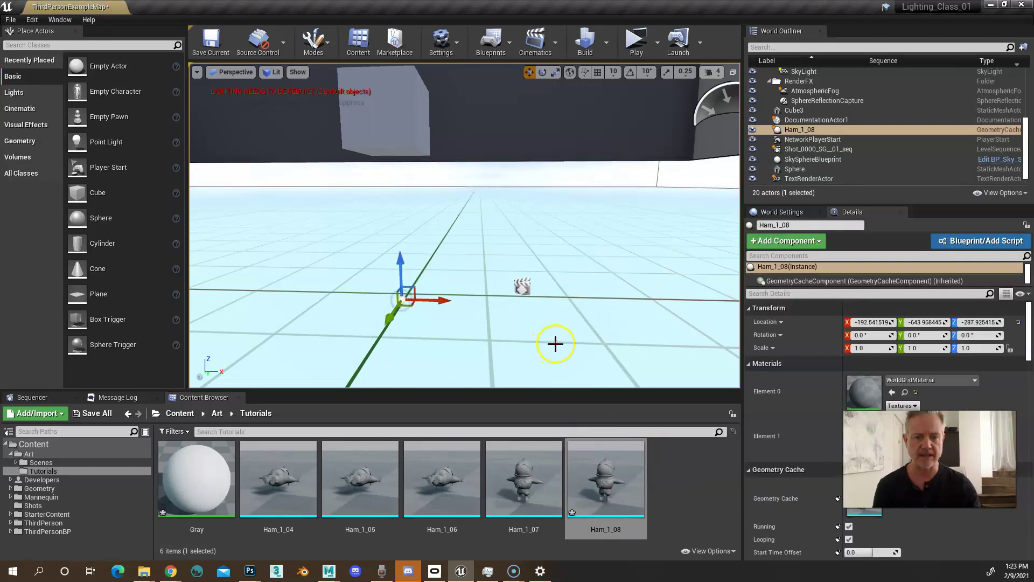
click(1018, 322)
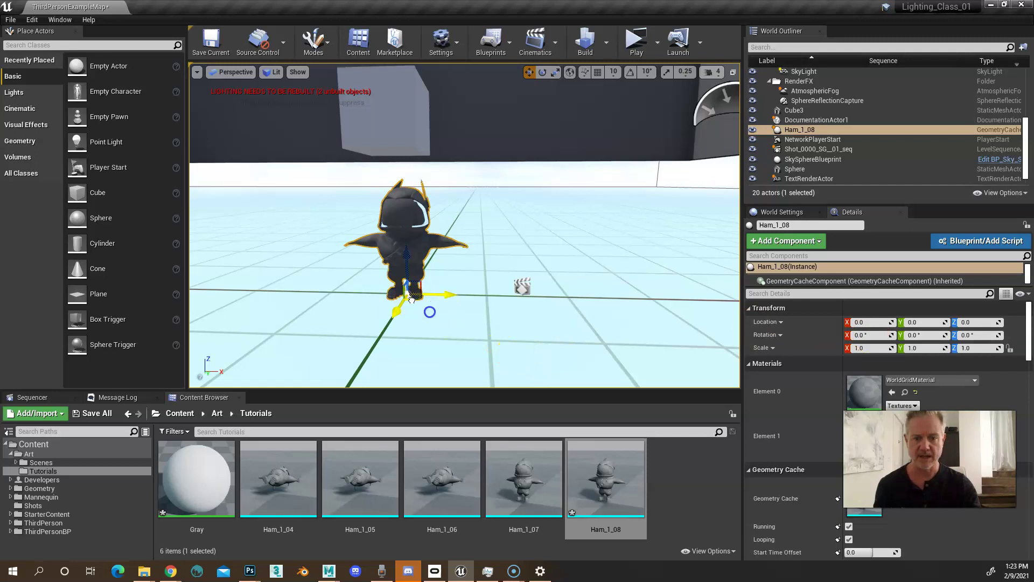
alt+drag(412, 302, 530, 301)
key(Delete)
mouse_move(445, 316)
mouse_down()
mouse_move(458, 325)
mouse_move(439, 323)
mouse_up()
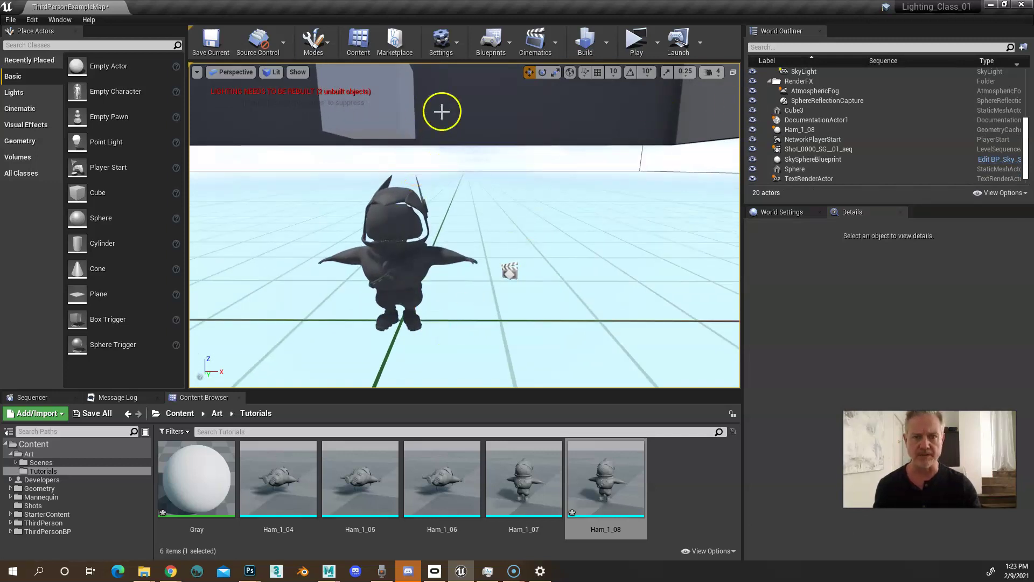
- Create a level sequence named SHOT_000_SG_seq in the Shots folder
click(556, 43)
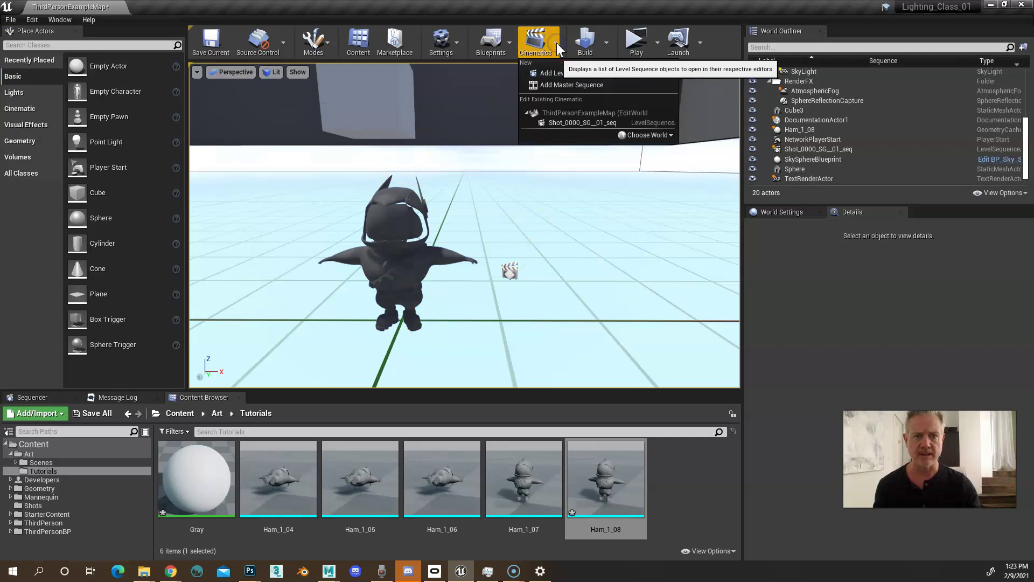
click(561, 73)
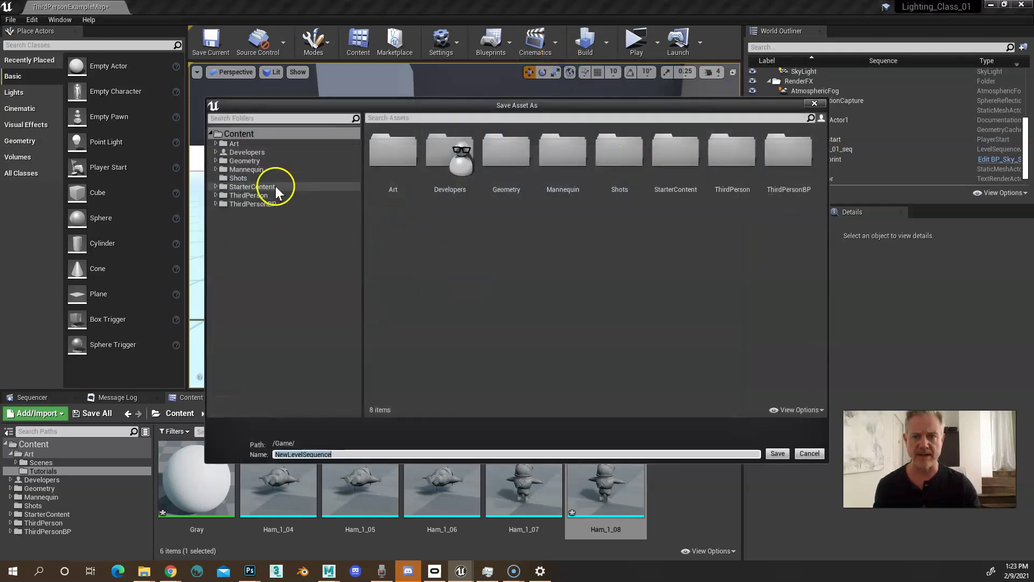
click(234, 143)
click(215, 143)
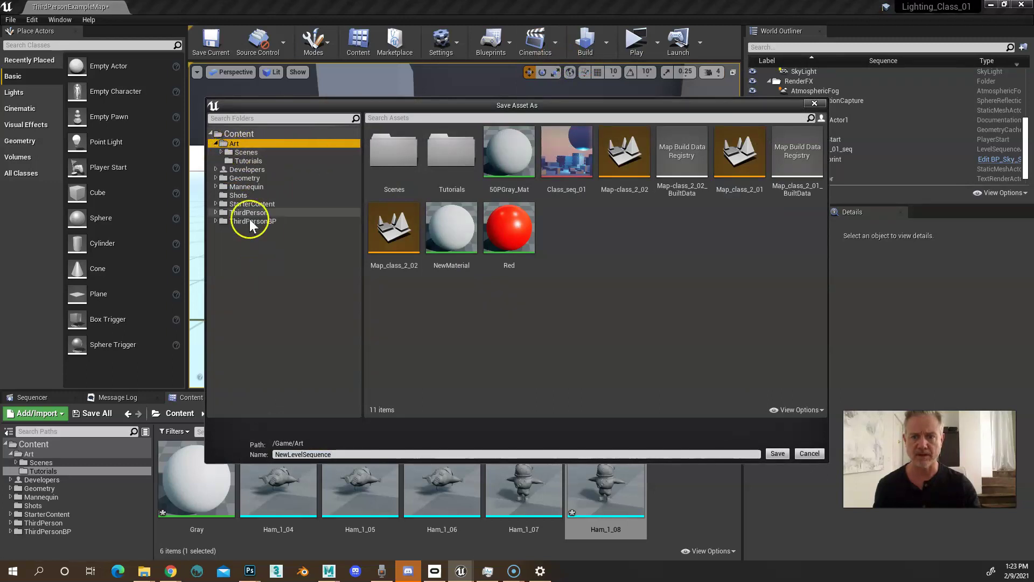
click(238, 195)
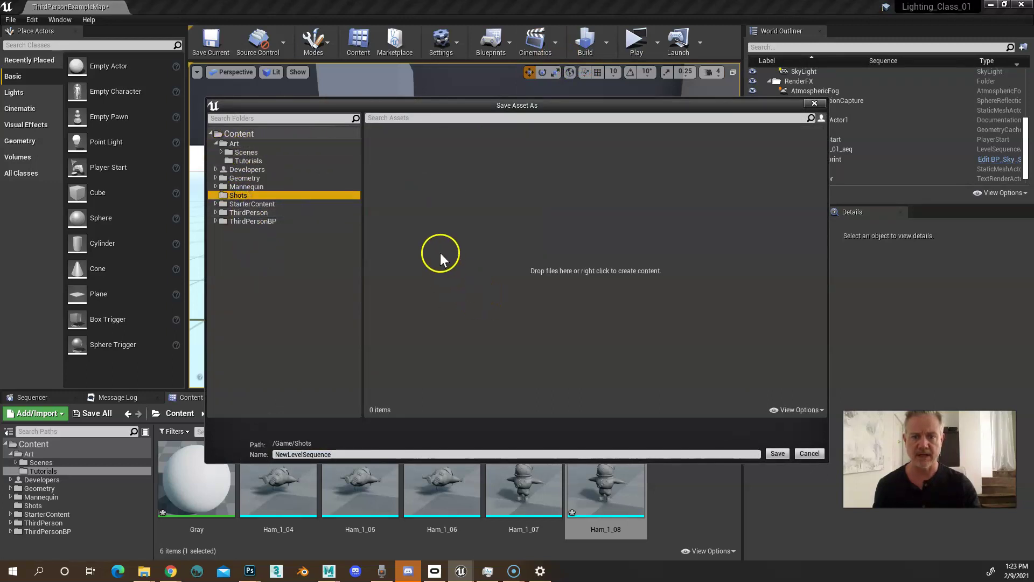
click(346, 454)
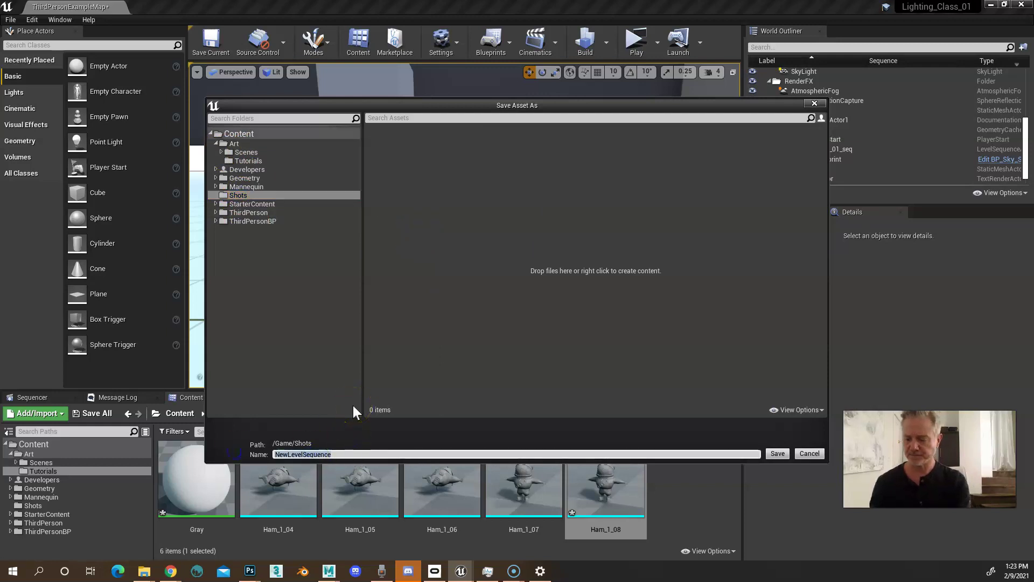
text(SHOT)
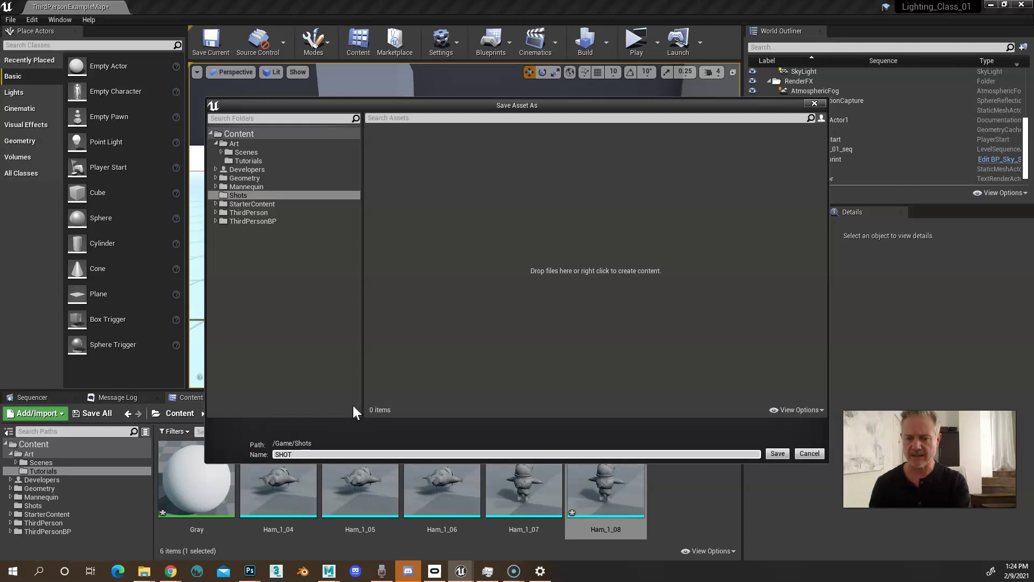
text(_000_)
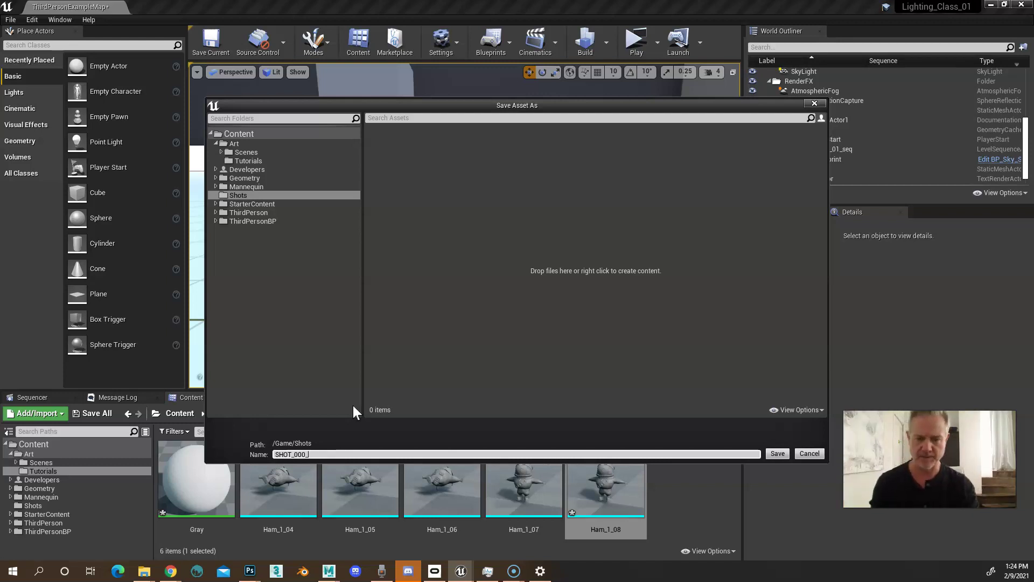
drag(424, 110, 381, 92)
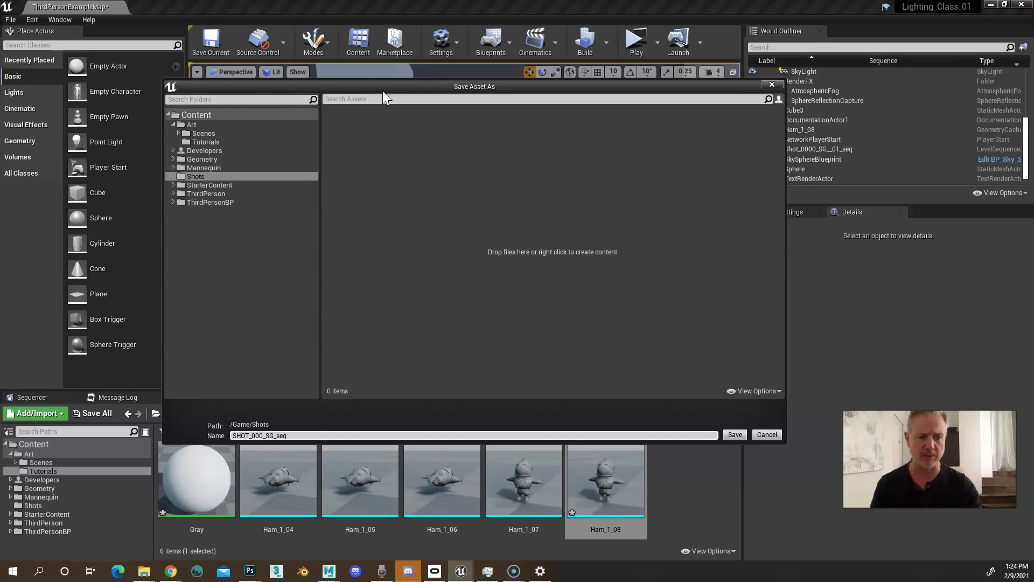
click(735, 434)
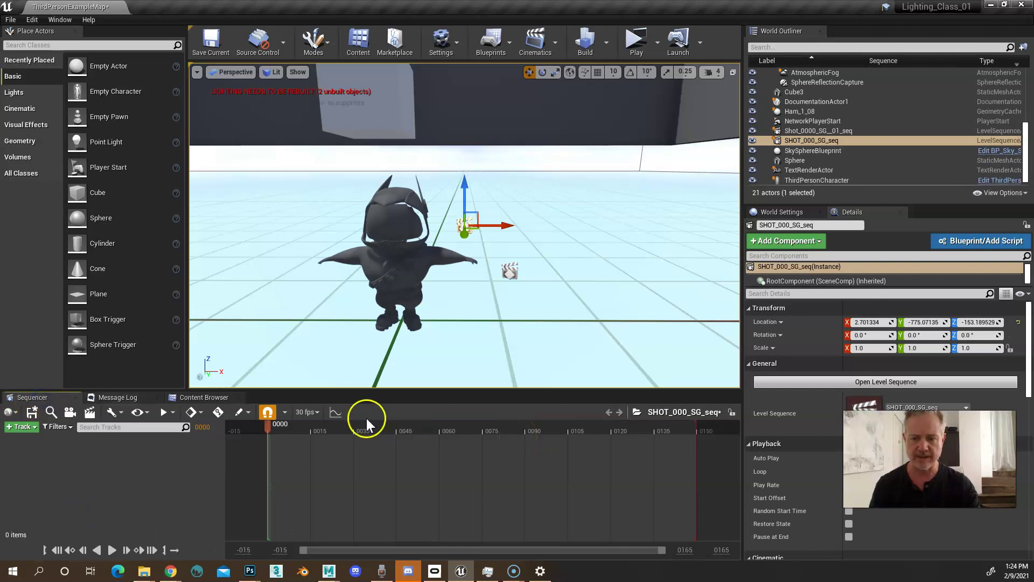
- Move the SHOT_000_SG_seq actor slightly along the X axis, away from the hamster
drag(268, 428, 269, 449)
click(581, 351)
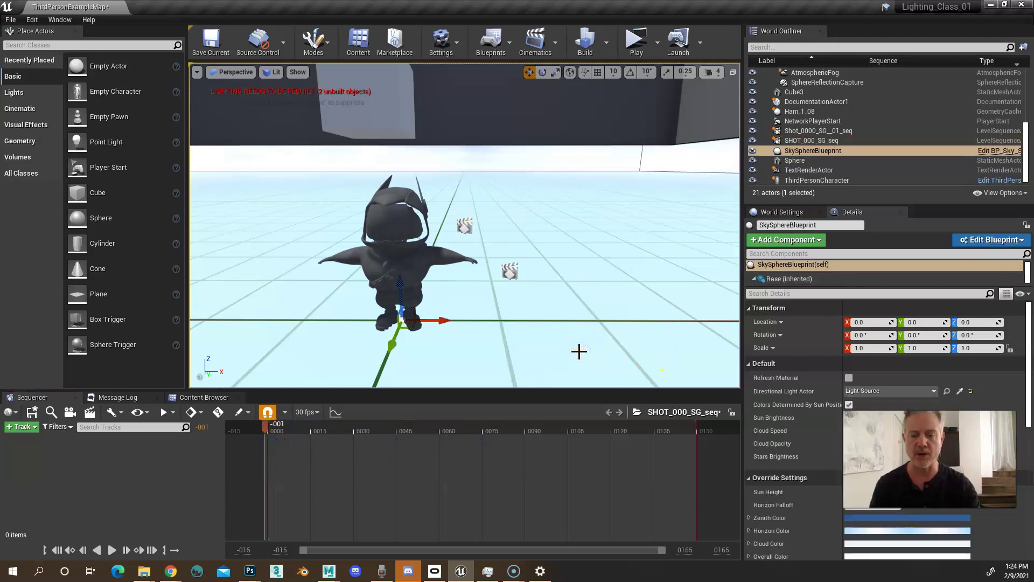
click(568, 347)
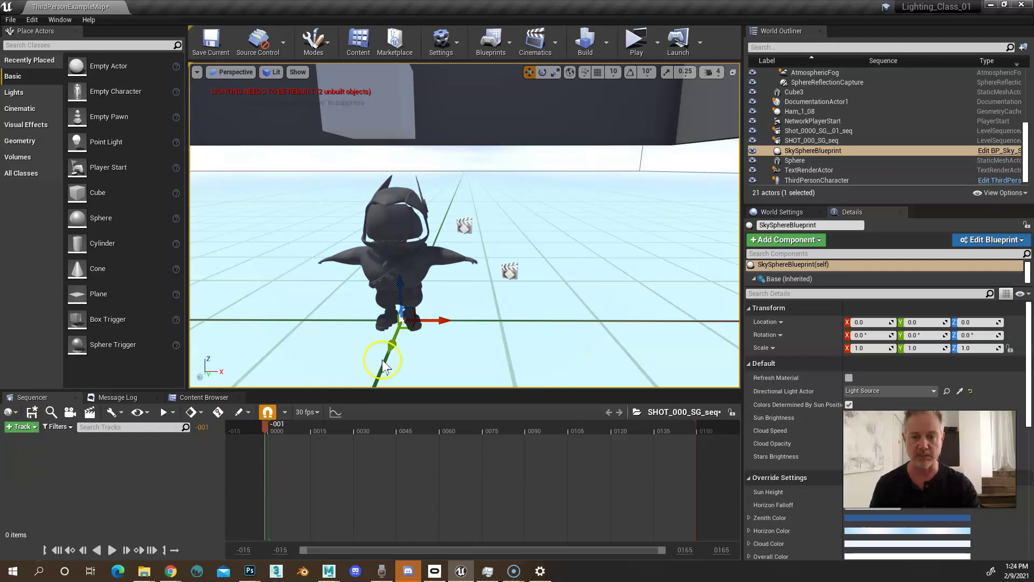
click(464, 225)
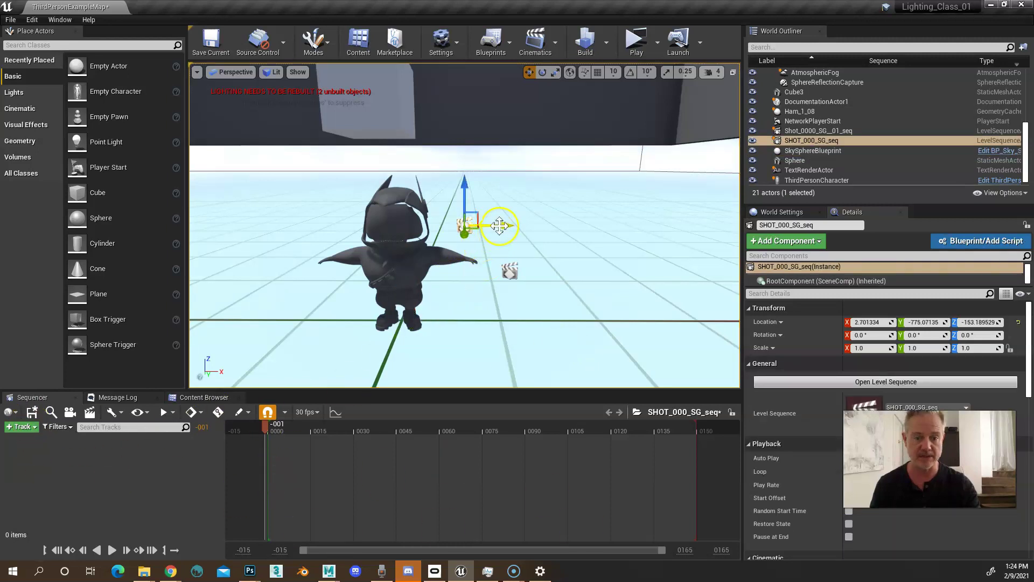
drag(503, 226, 516, 225)
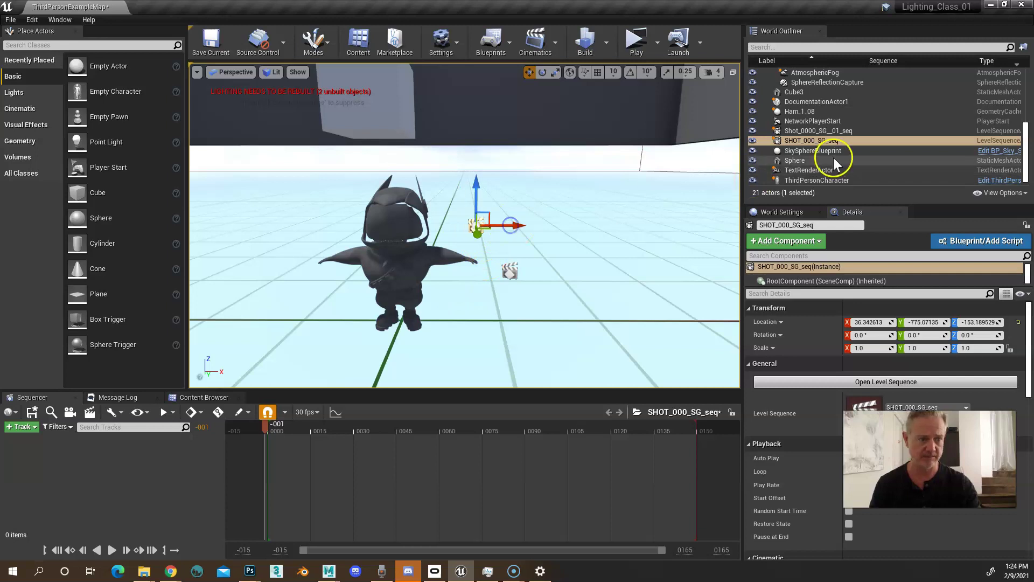
- Filter the level's actors by "seq" and open the Shot_0000_SG__01_seq level sequence
click(811, 48)
text(se)
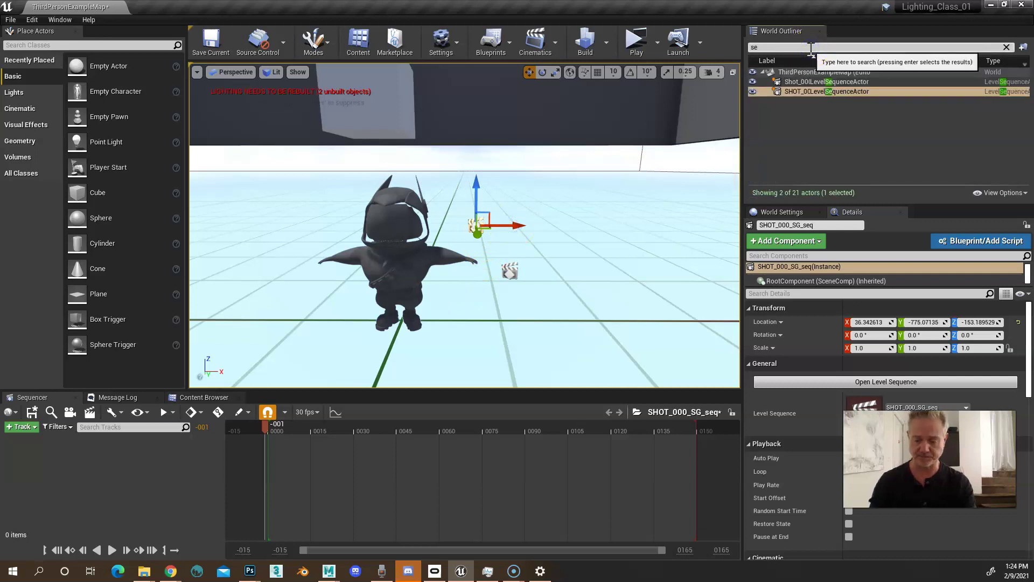
text(q)
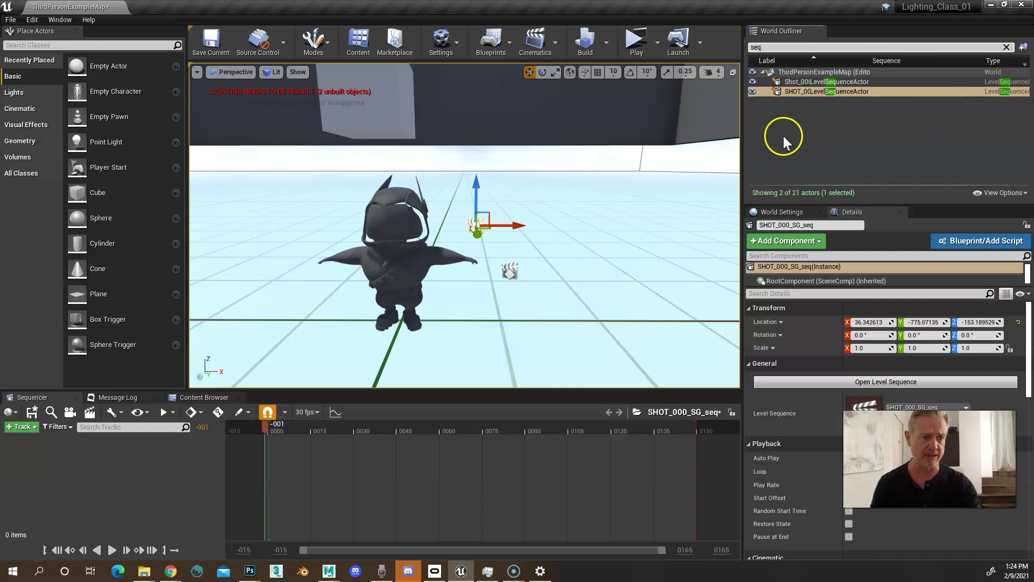
click(810, 132)
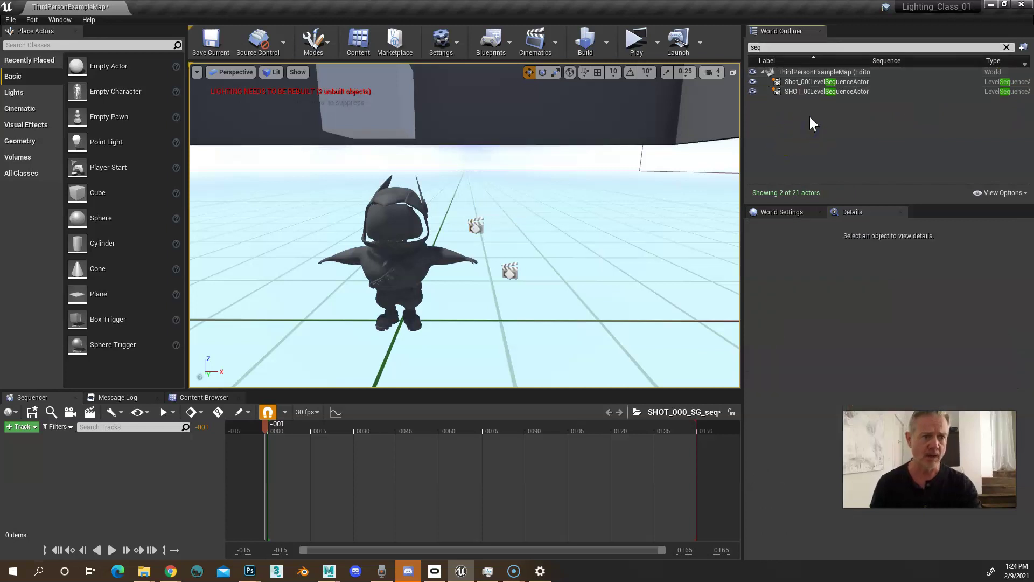
click(810, 82)
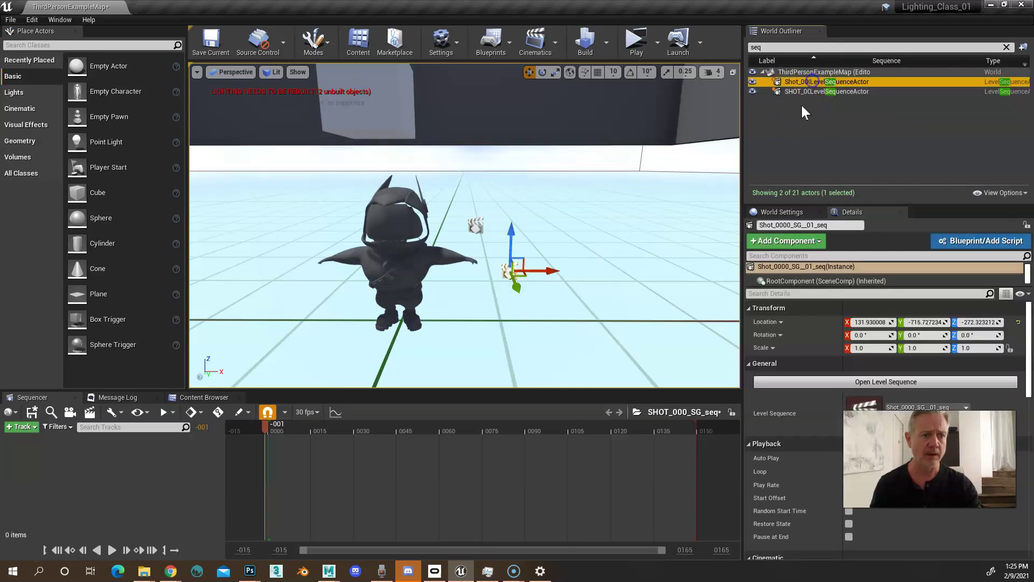
click(840, 383)
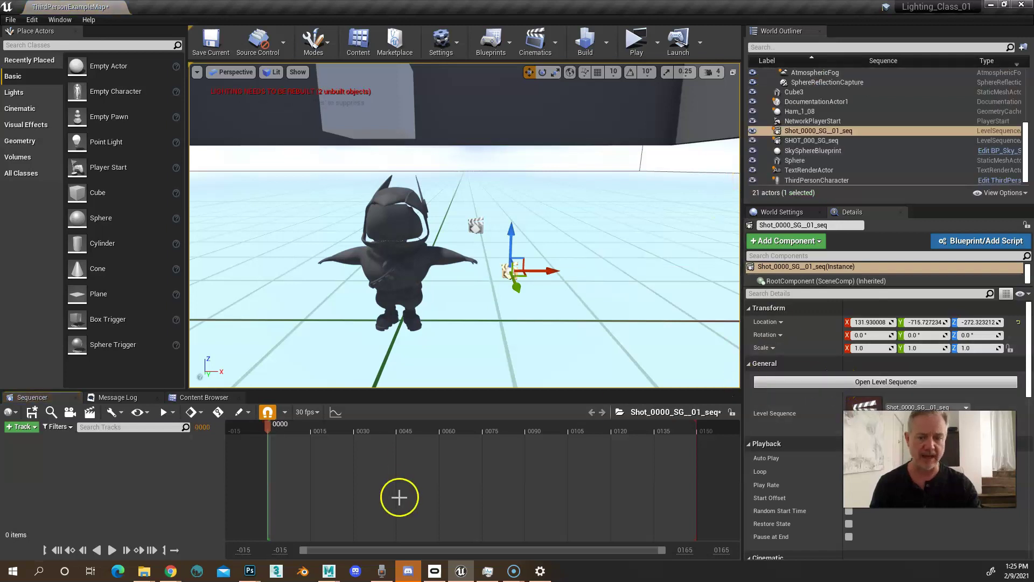
mouse_move(267, 424)
mouse_down()
mouse_move(609, 426)
mouse_move(254, 436)
mouse_move(273, 434)
mouse_up()
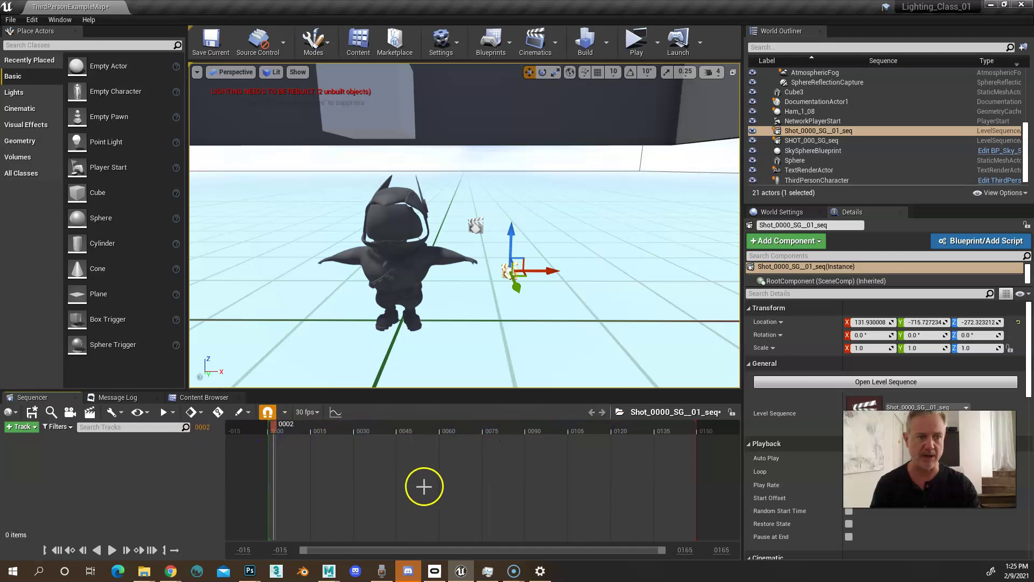
- Add the Ham_1_08 character to the Shot_0000_SG__01_seq sequence and return the playhead to frame 0
click(421, 248)
drag(798, 111, 73, 485)
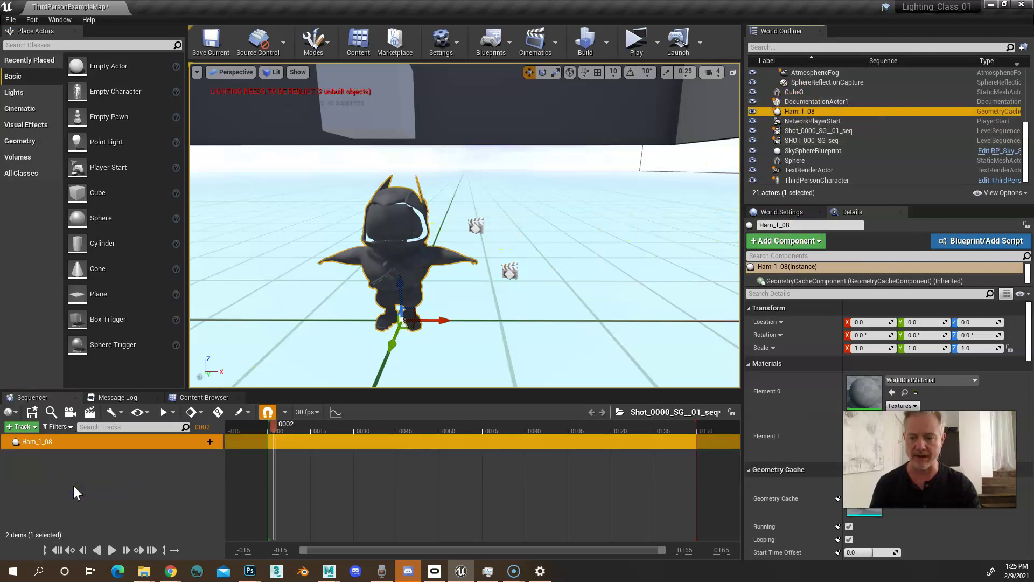
click(49, 441)
drag(272, 428, 267, 427)
click(274, 489)
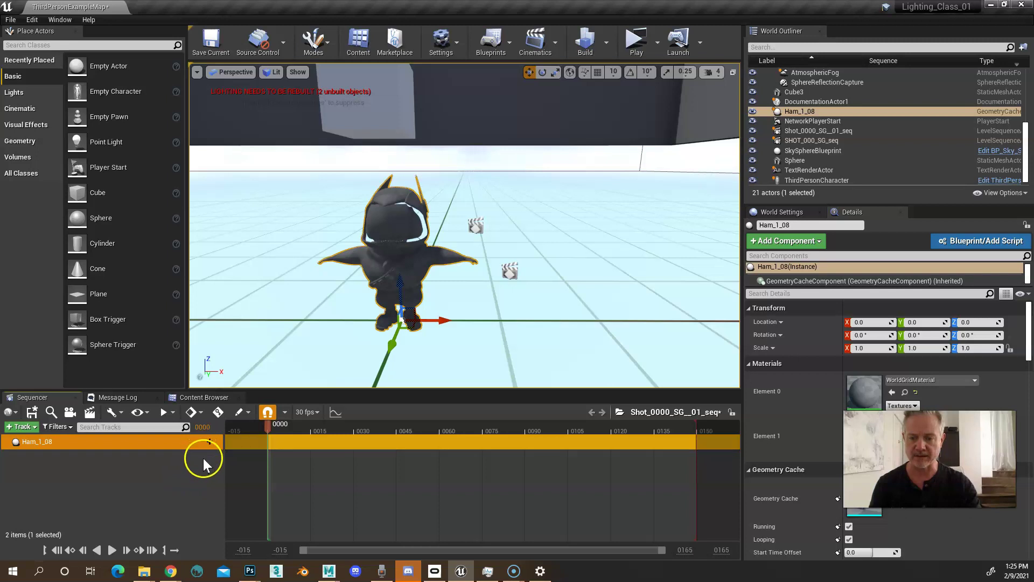
- Add a Geometry Cache track to Ham_1_08 in the sequence and scrub through its animation
click(205, 442)
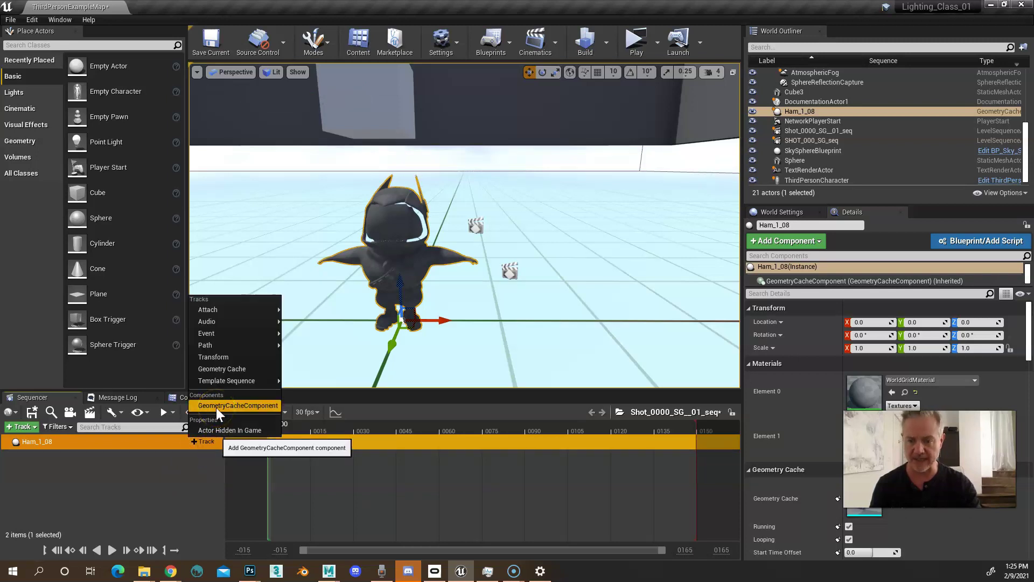
click(212, 371)
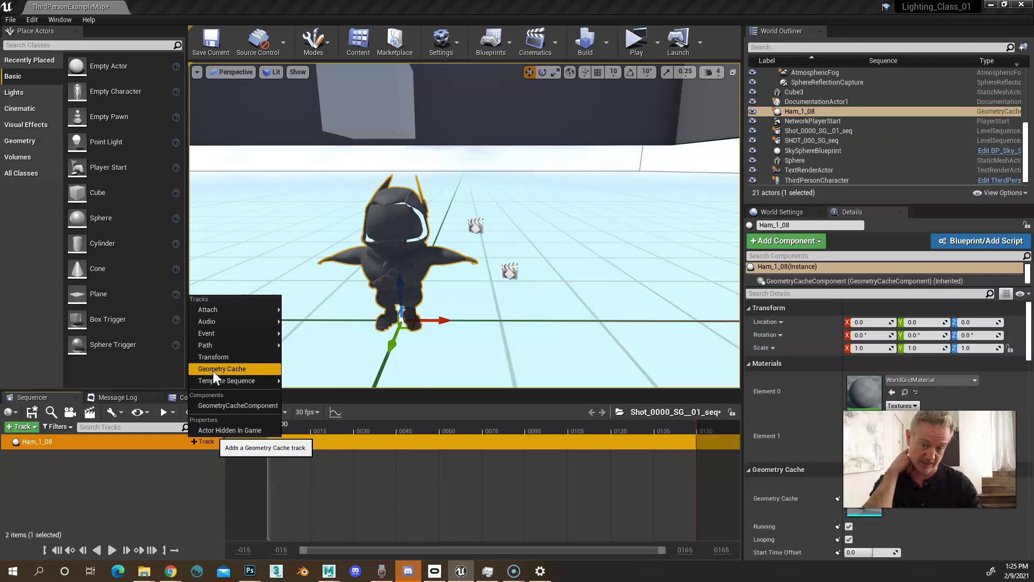
click(211, 371)
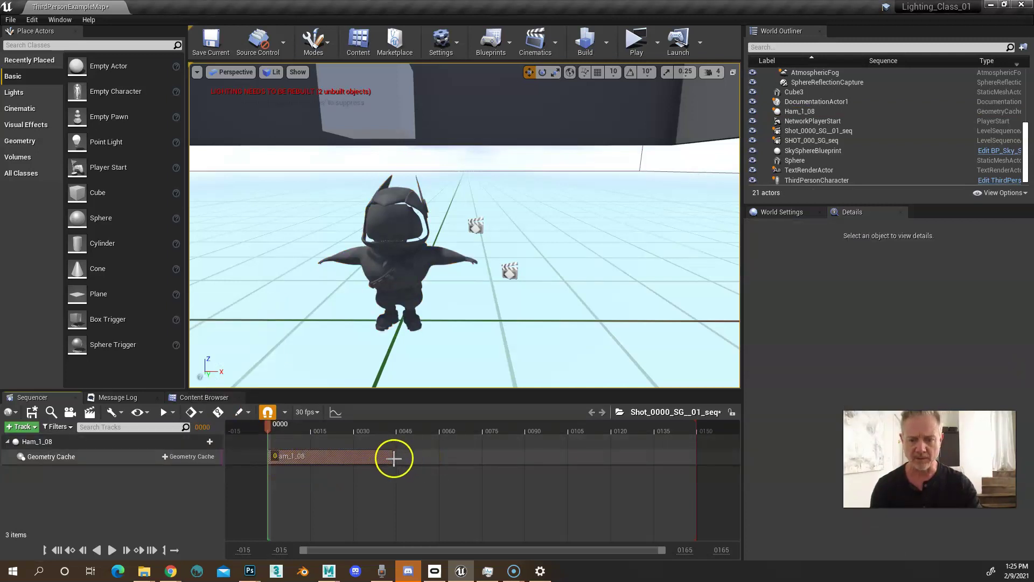
drag(269, 423, 365, 437)
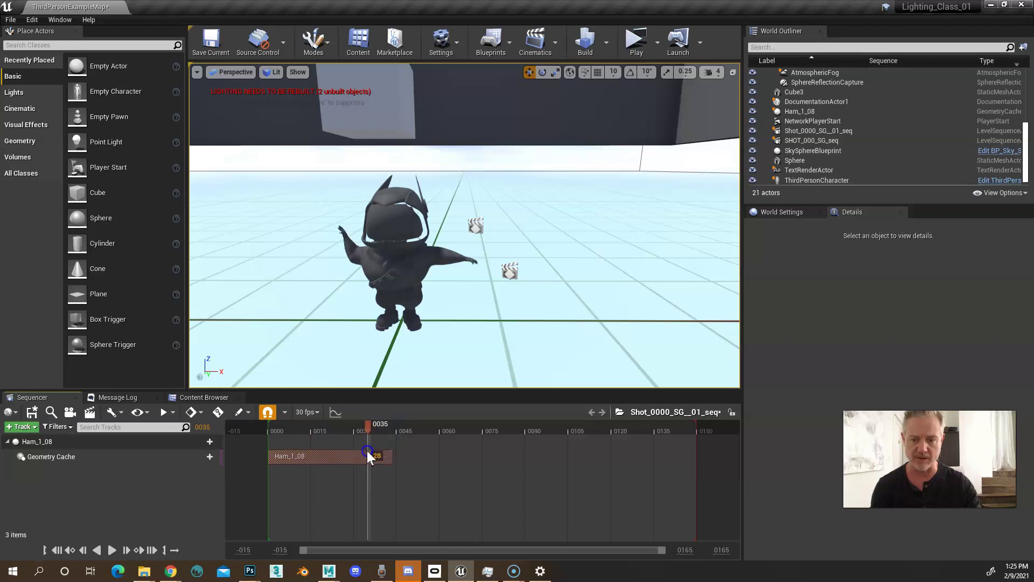
- Set the sequence display rate to 24 fps (film) and scrub the playhead back to frame 6
click(308, 412)
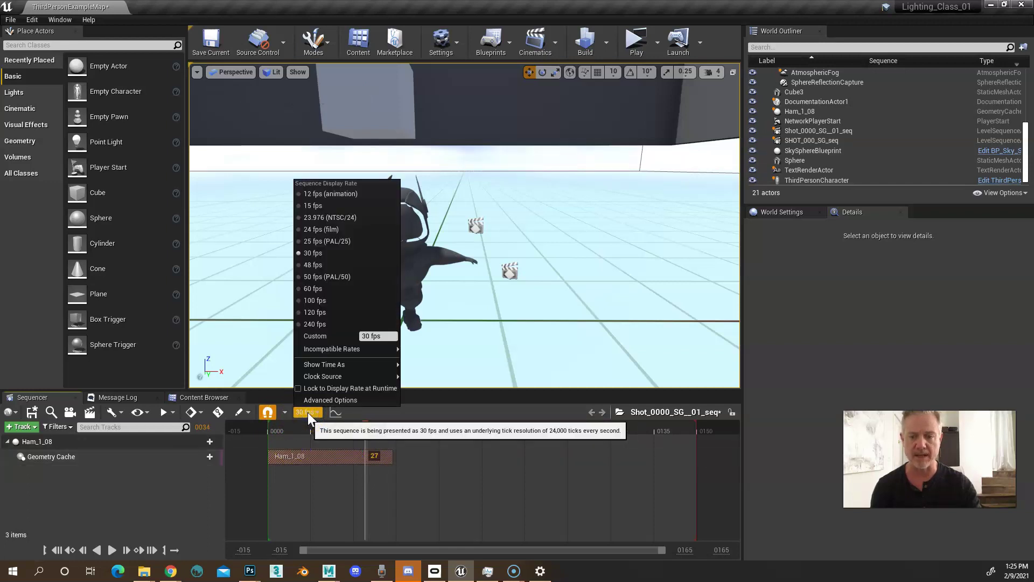
click(317, 230)
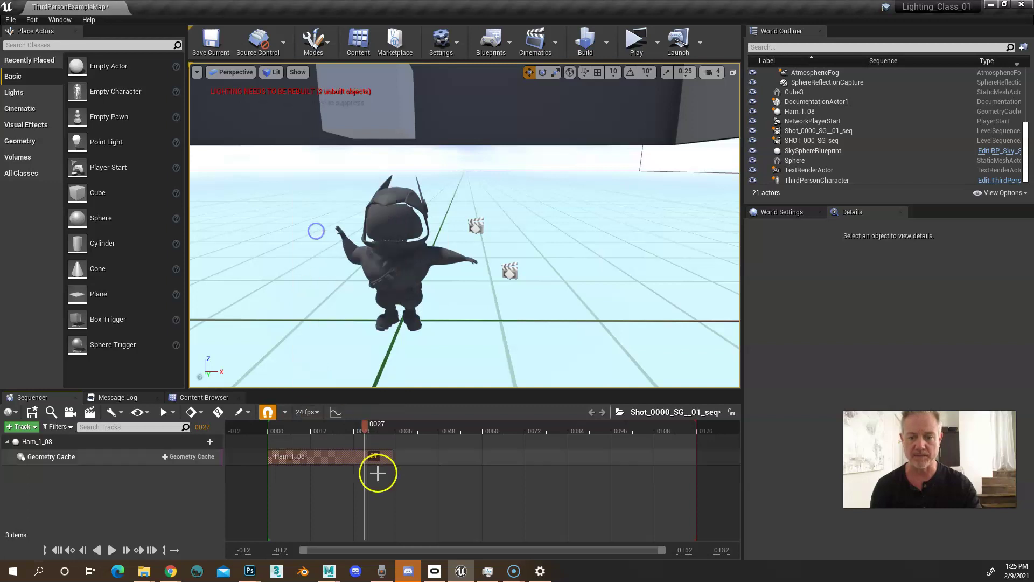
drag(370, 435, 289, 480)
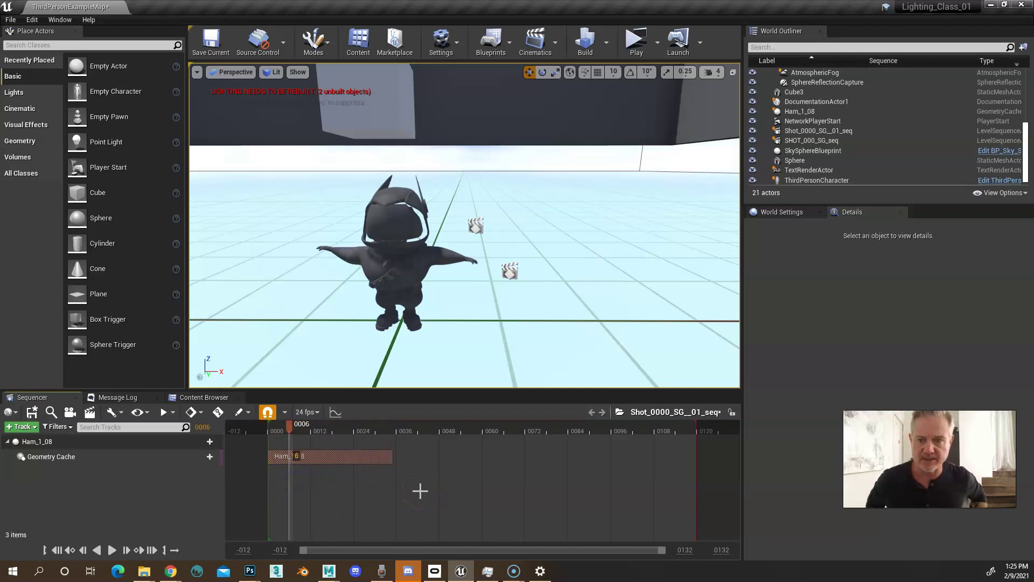